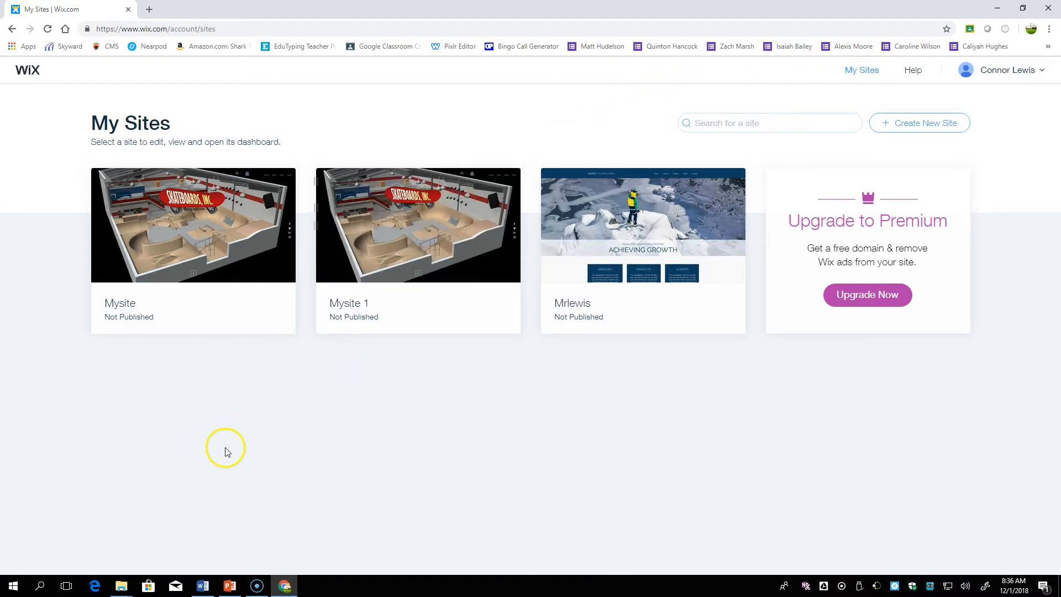
Start a new website in the Business category and choose to build it from a template
click(22, 552)
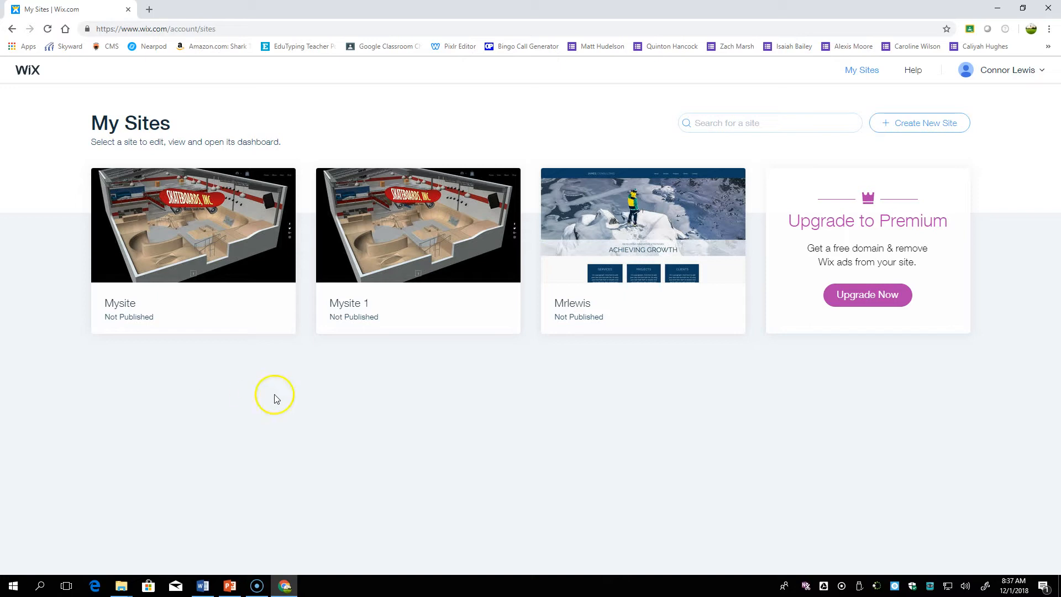
click(933, 126)
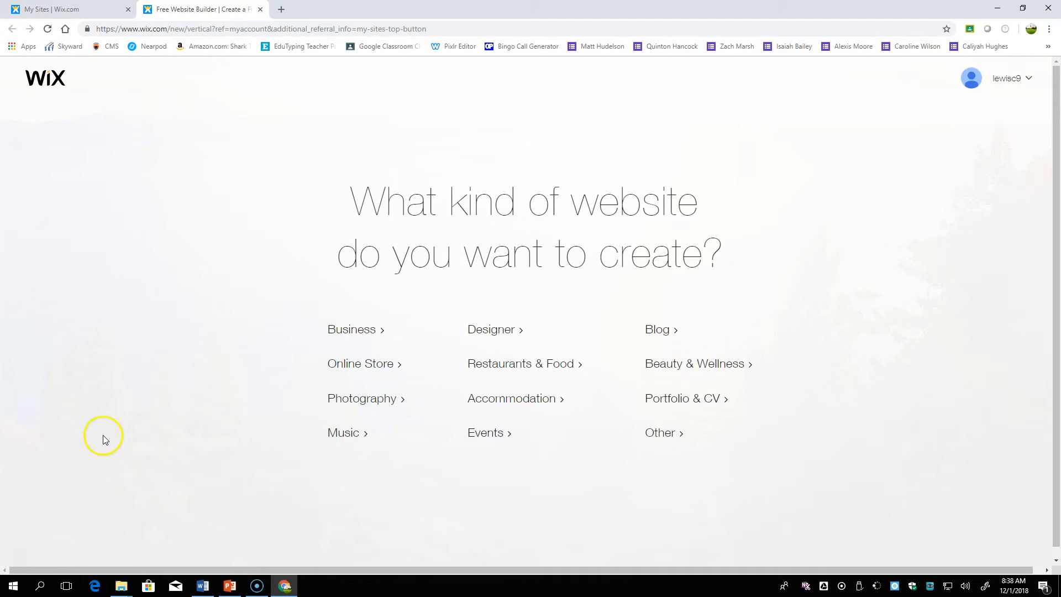
click(341, 330)
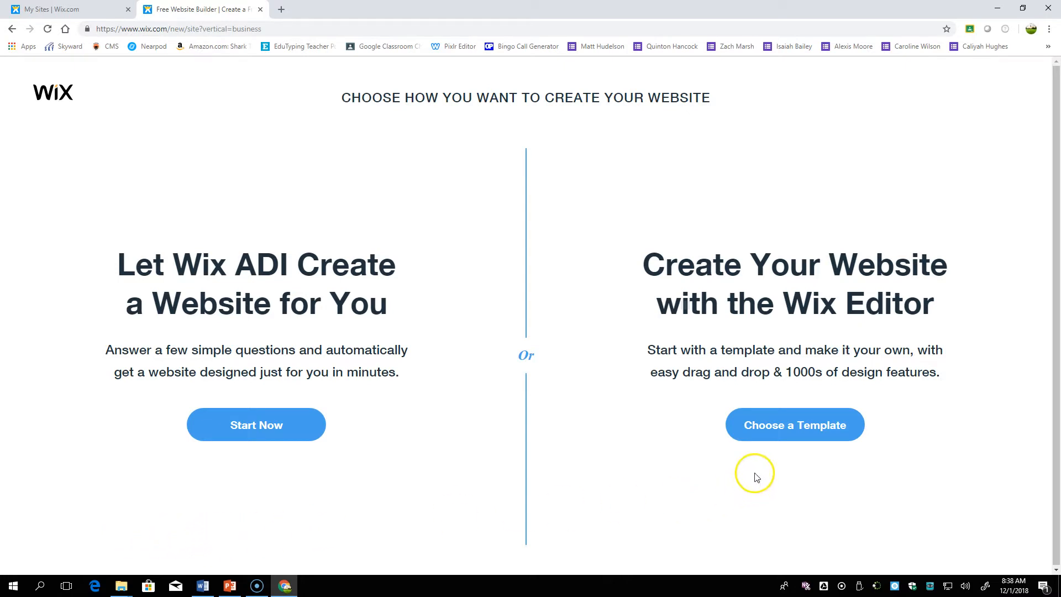
click(763, 434)
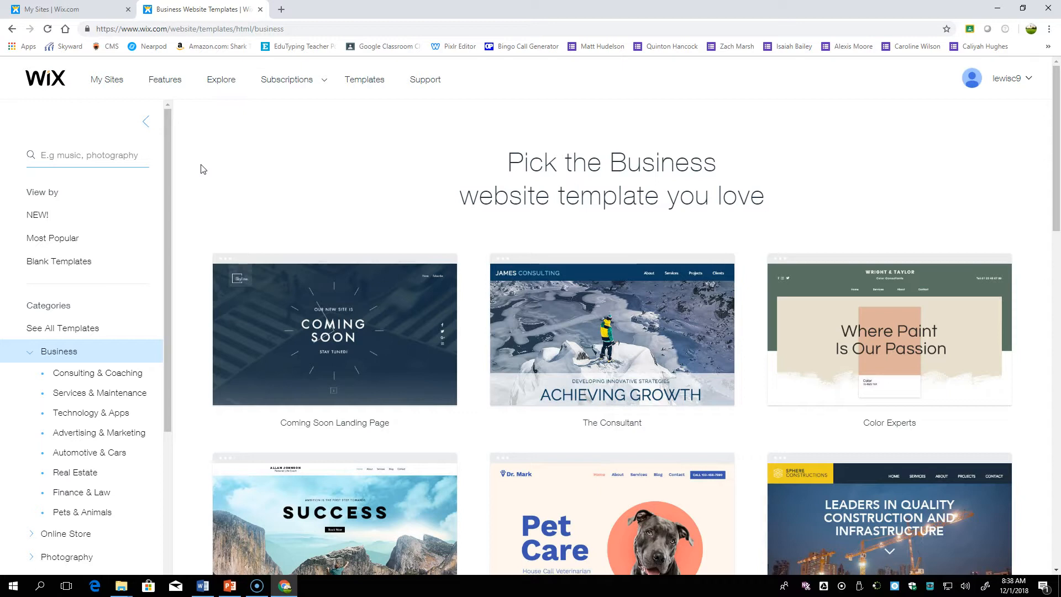
Open the Coming Soon Landing Page template for editing
mouse_move(375, 327)
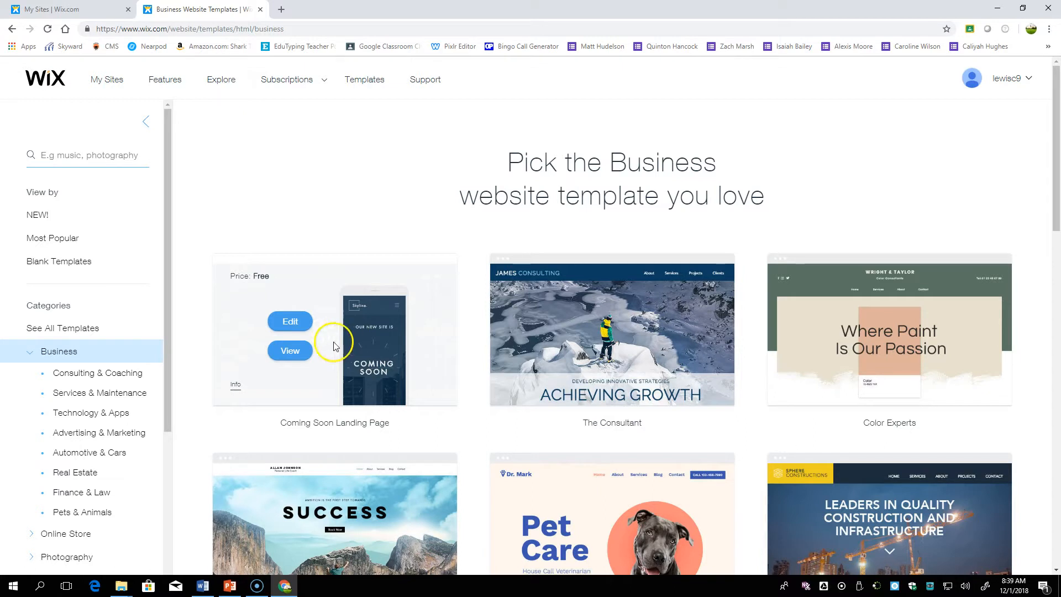
click(314, 346)
click(294, 319)
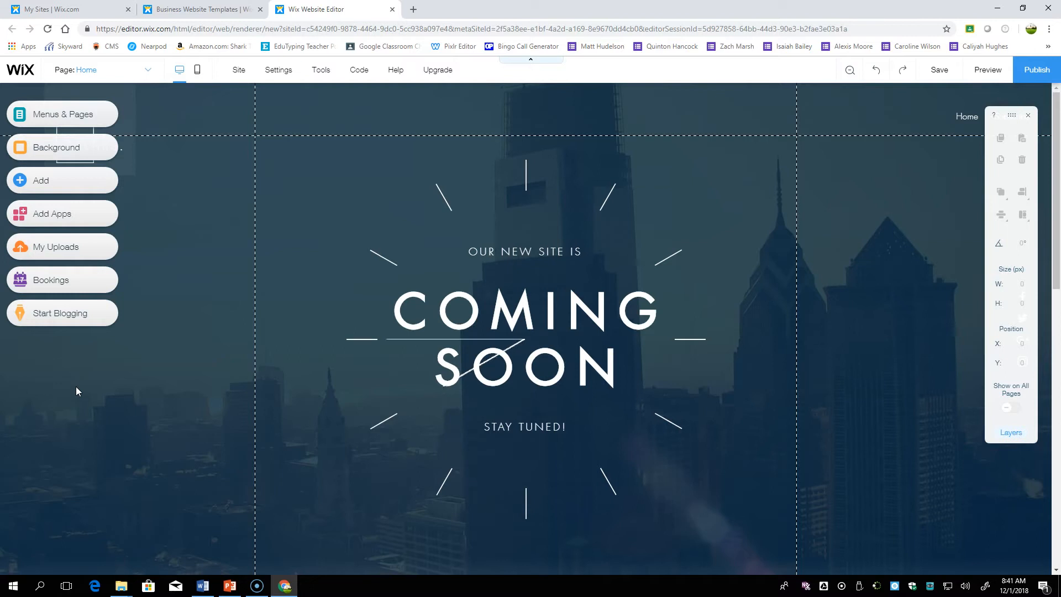
Delete the COMING SOON heading, the surrounding texts and the clock graphic from the middle of the home page
click(121, 389)
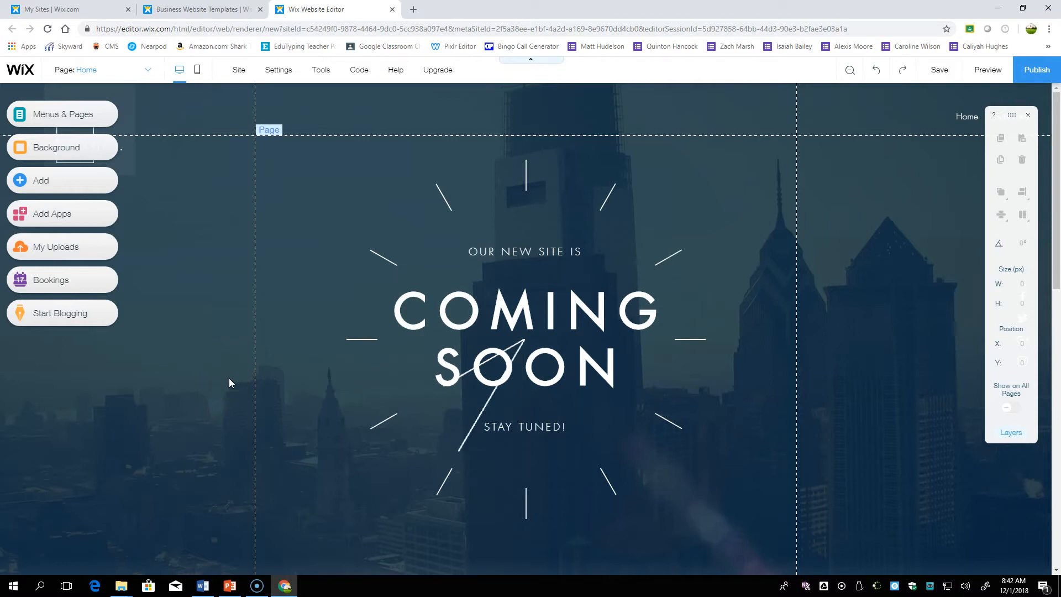
click(458, 317)
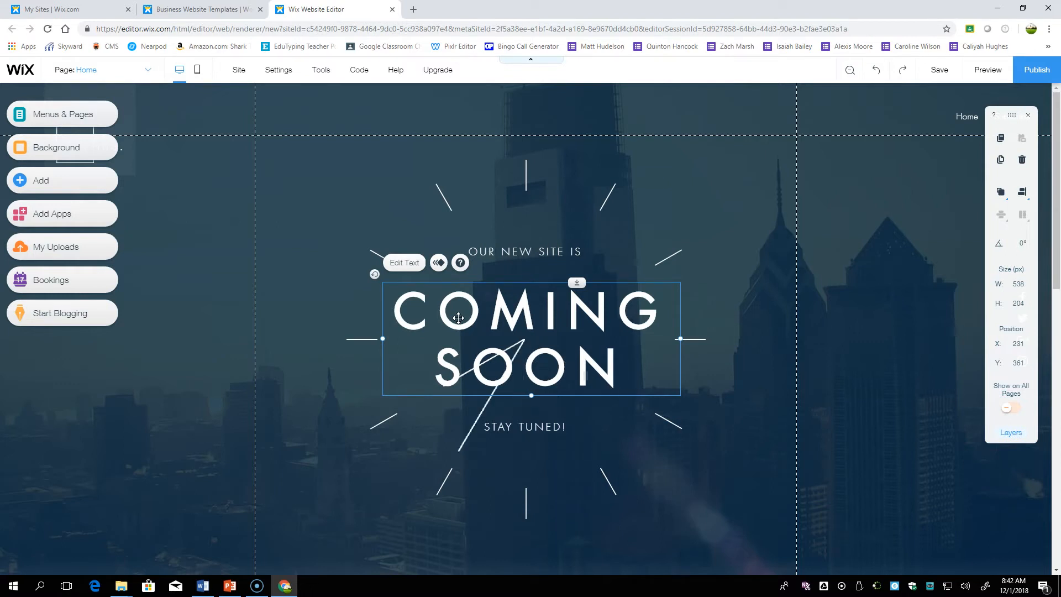
key(Delete)
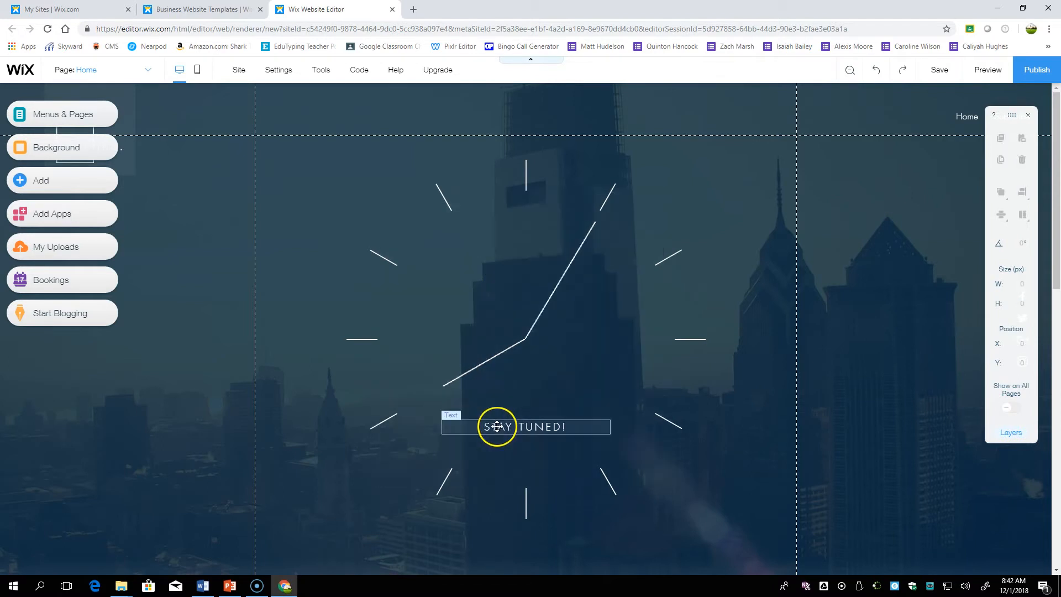
click(494, 421)
key(Delete)
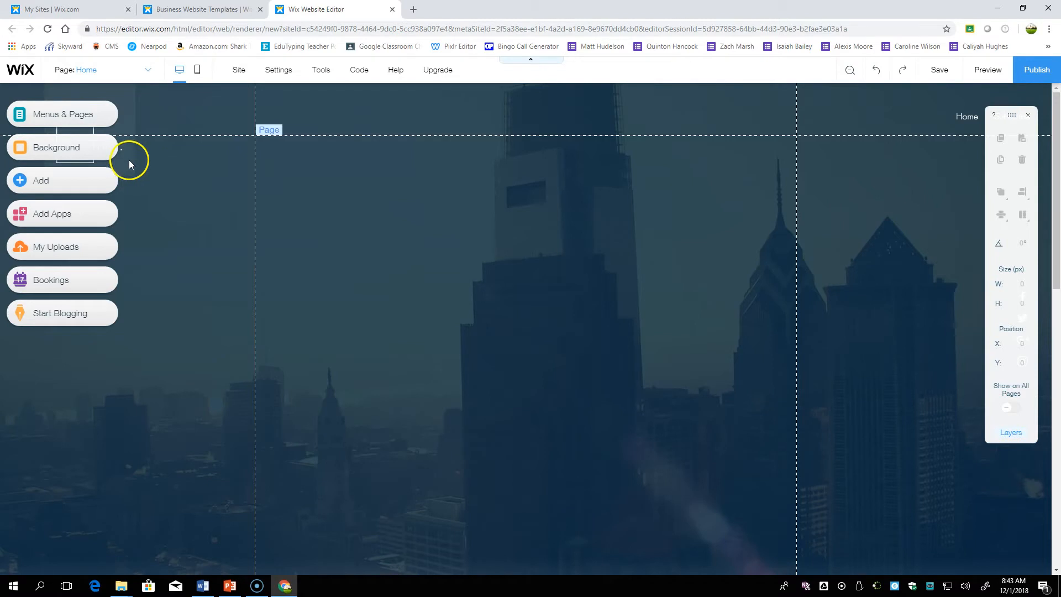
Upload FSB-DK31AZ_3Q_view_Edit_1024x1024.jpg to the background images and set the existing indoor skate park image as the page background
click(90, 148)
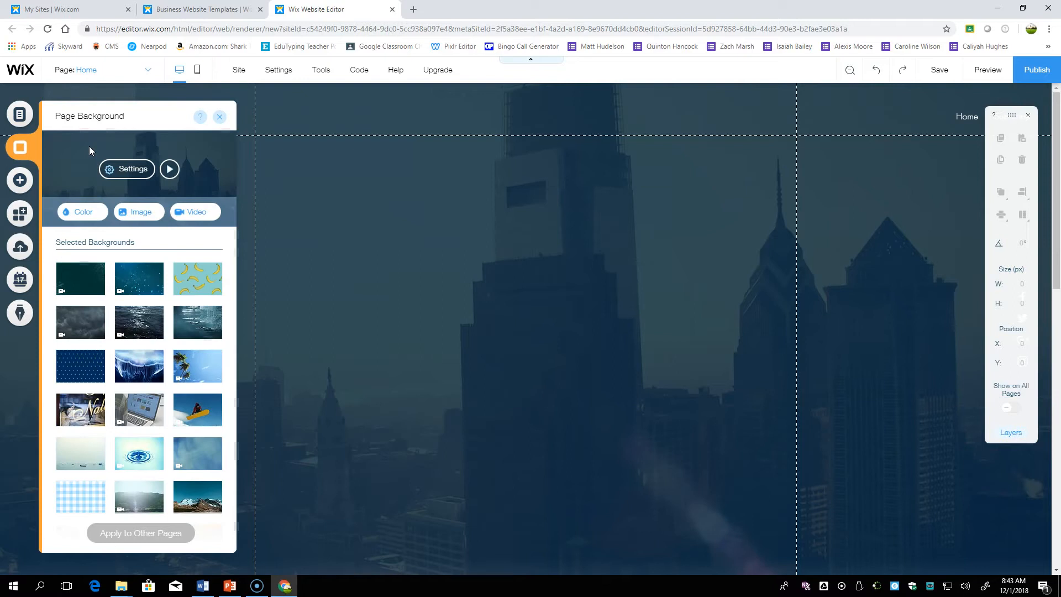
click(81, 214)
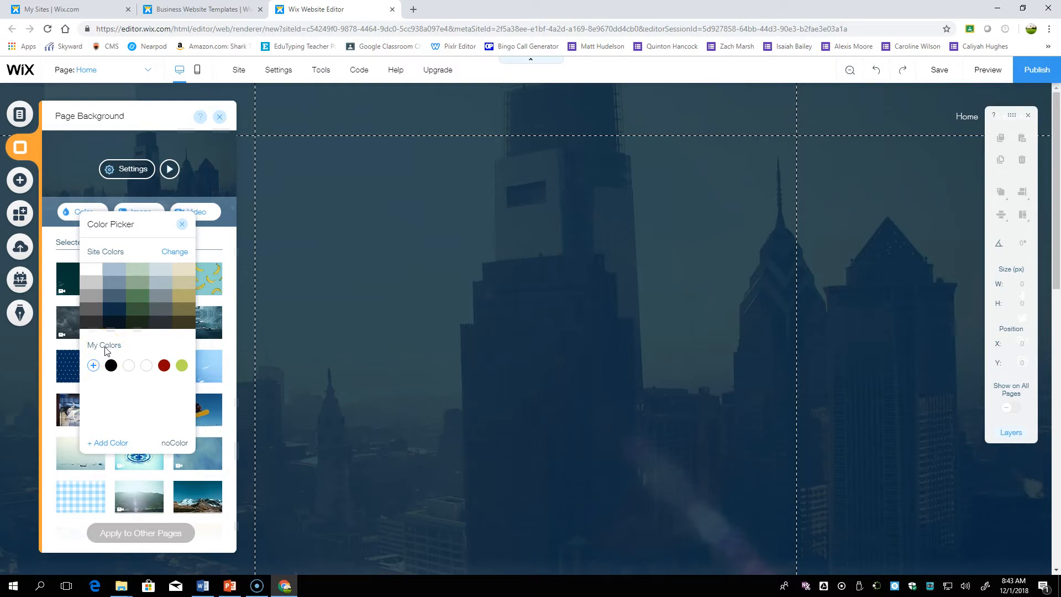
click(182, 224)
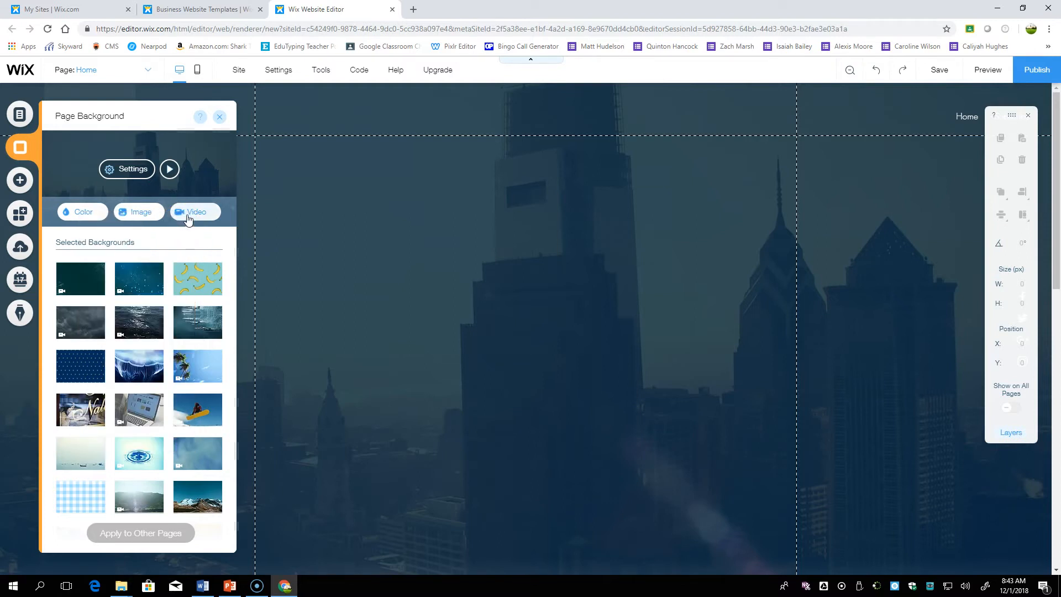
click(143, 218)
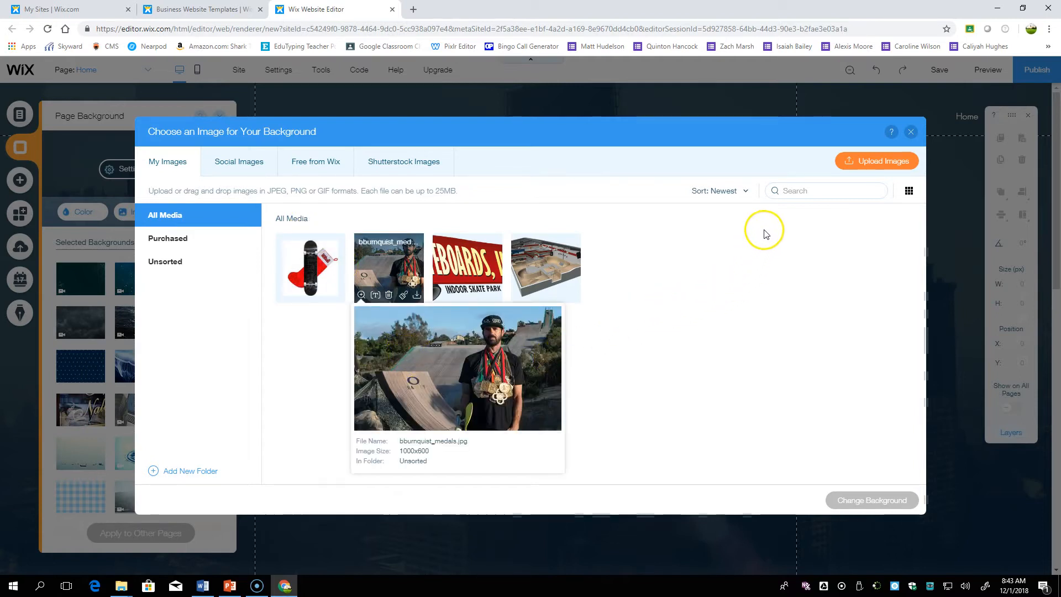
click(866, 163)
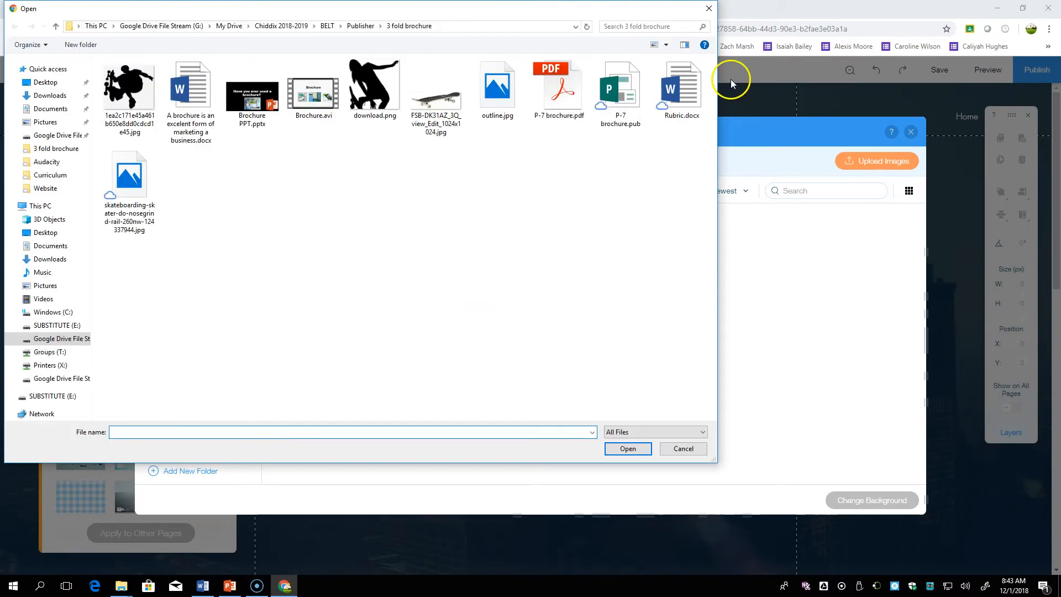
click(445, 97)
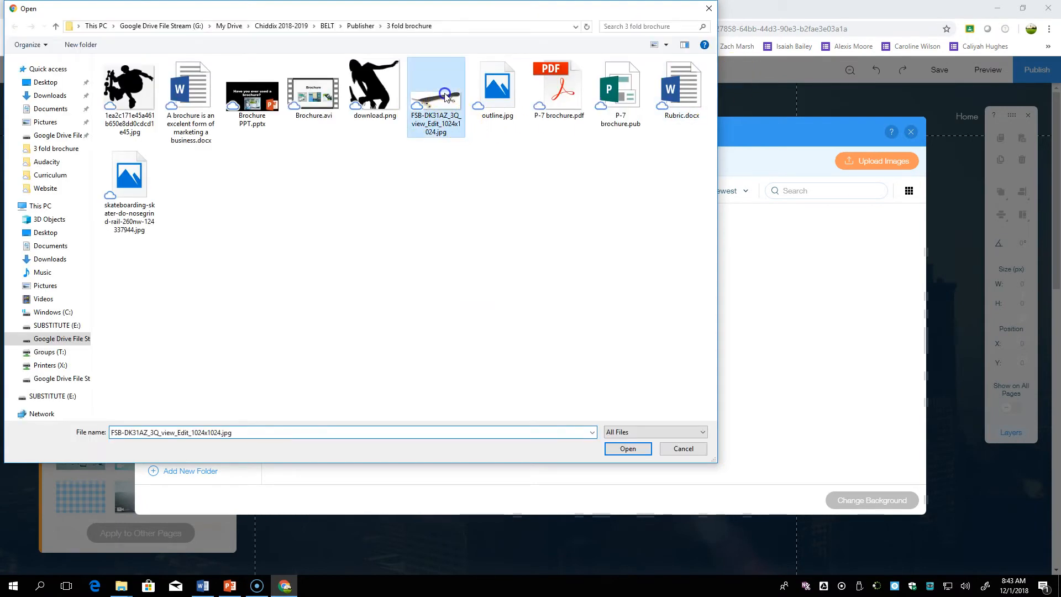
click(628, 448)
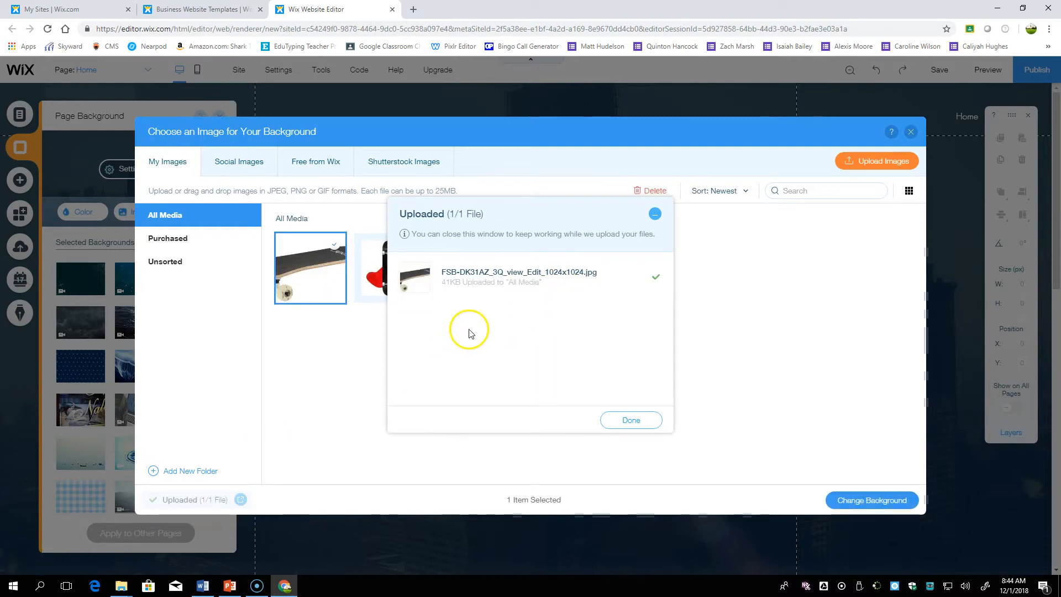
click(630, 420)
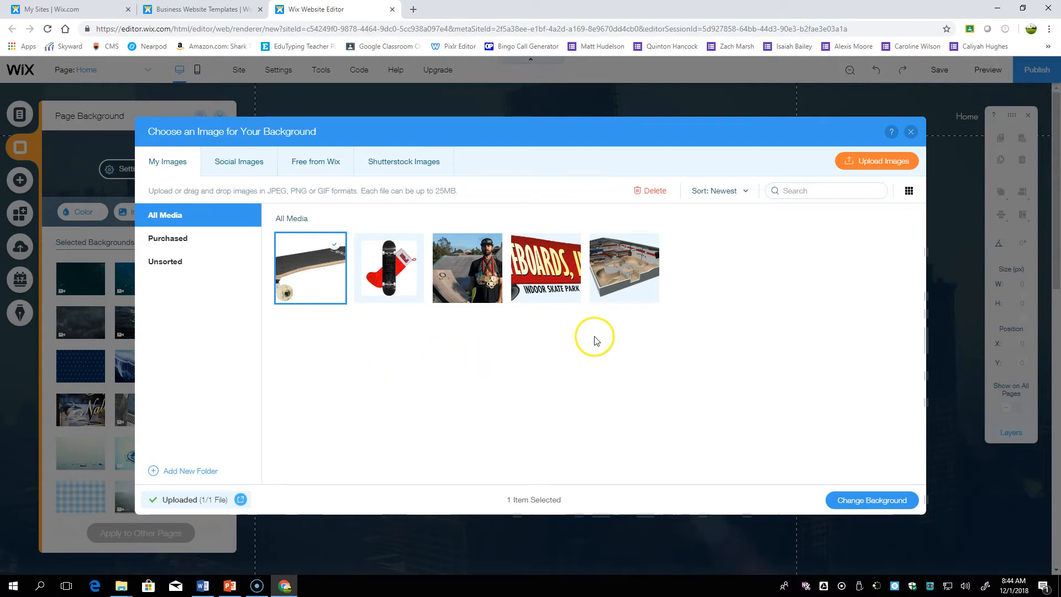
click(621, 272)
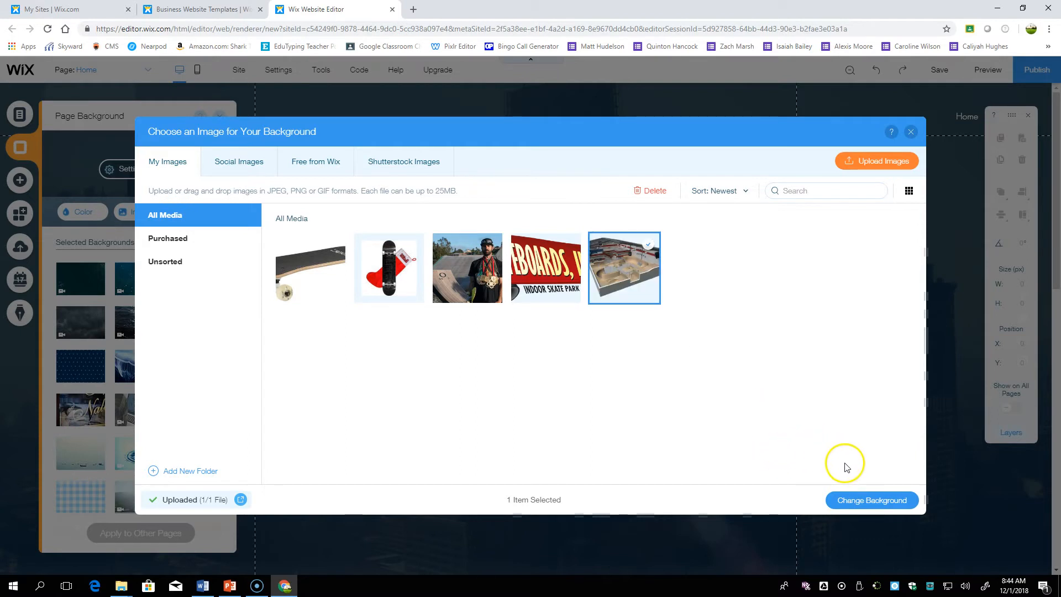
click(868, 502)
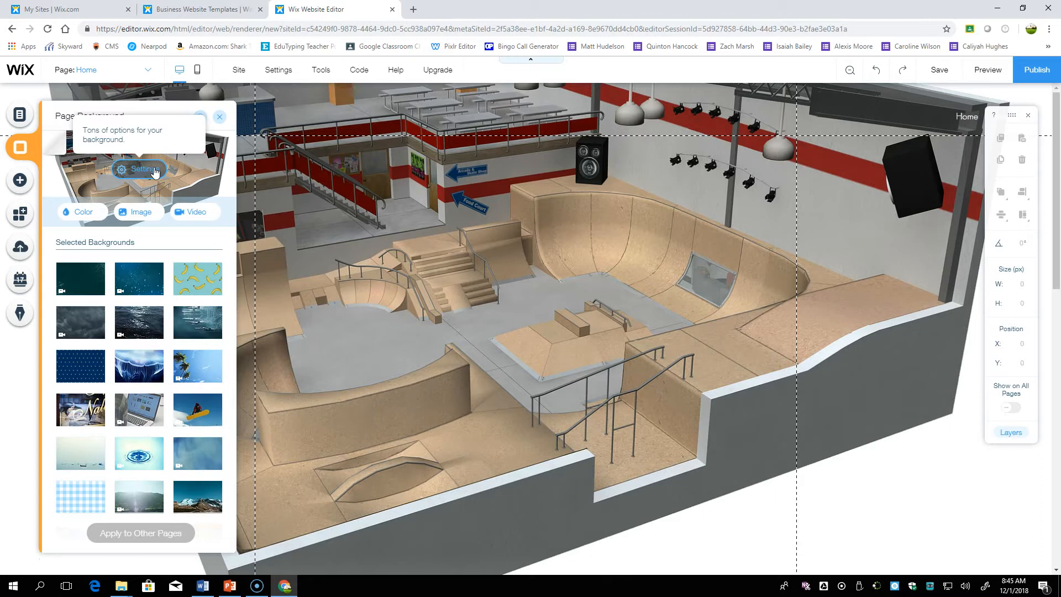
Set the color behind the page background image to black (#000000) and close the background settings
click(141, 170)
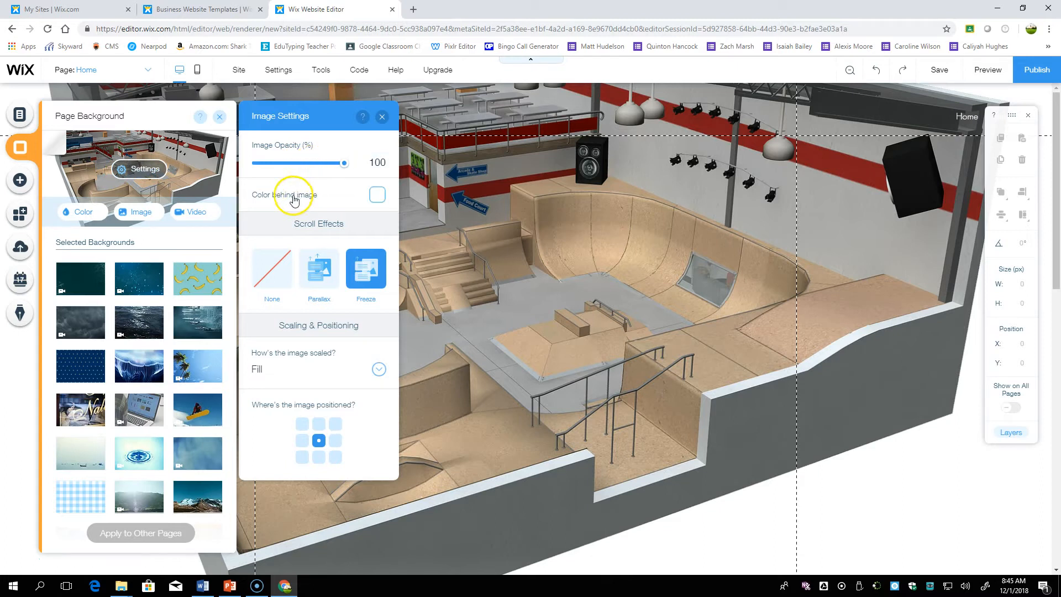
click(376, 195)
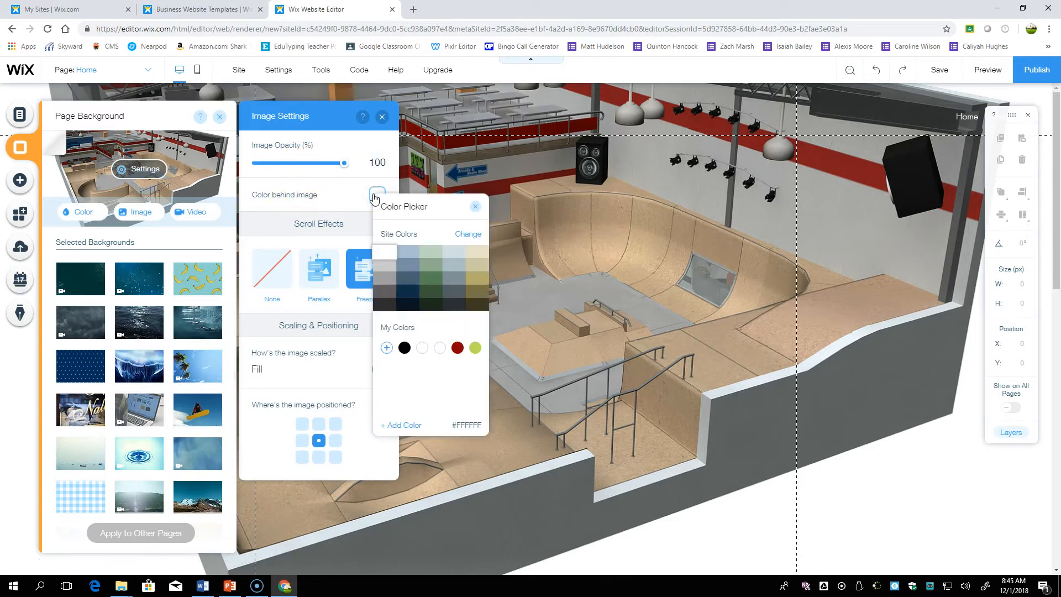
click(405, 348)
click(406, 348)
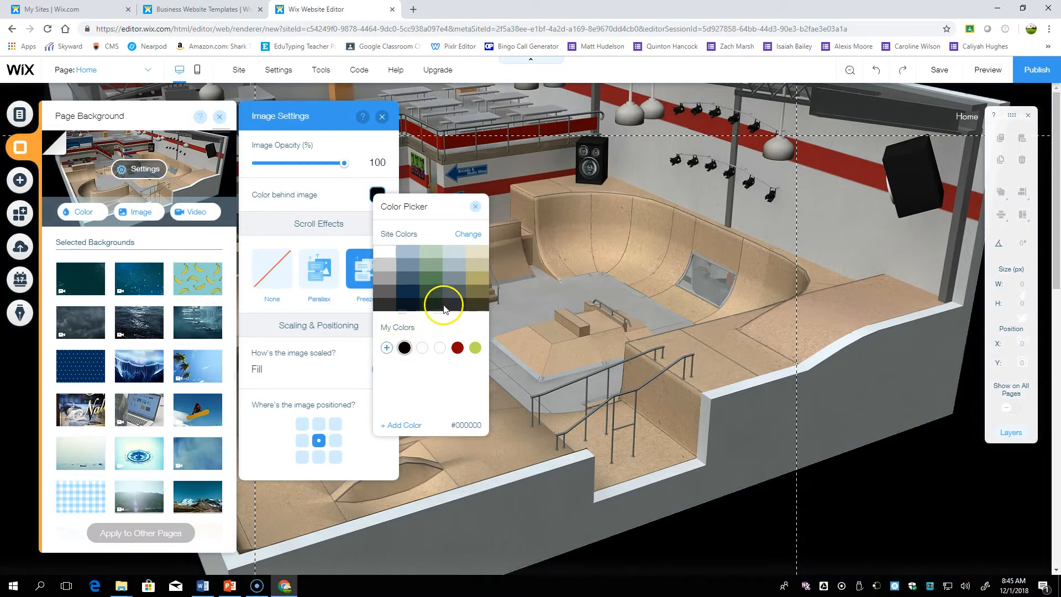
click(477, 209)
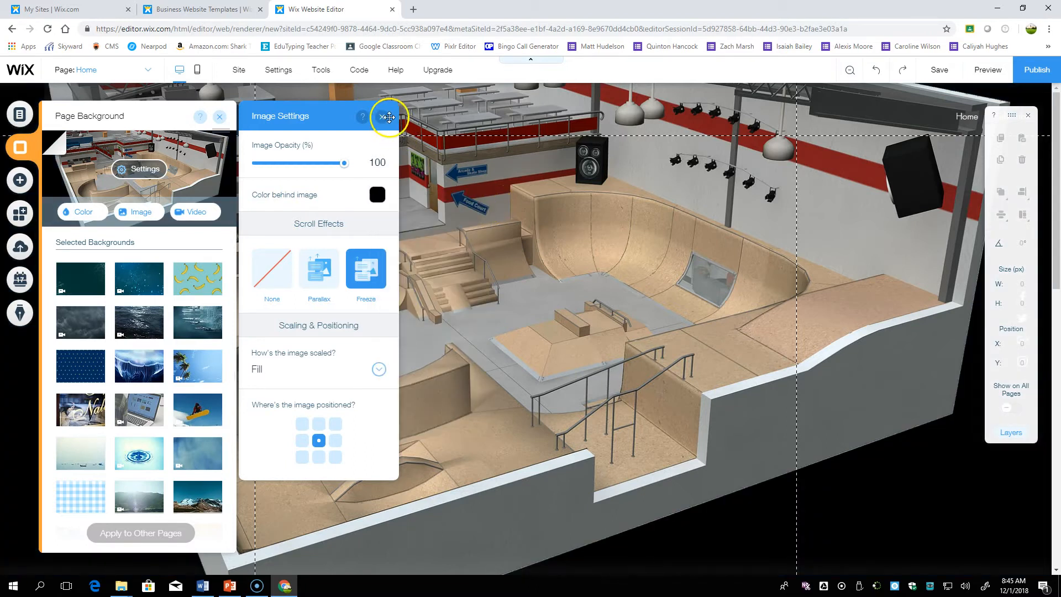
click(436, 198)
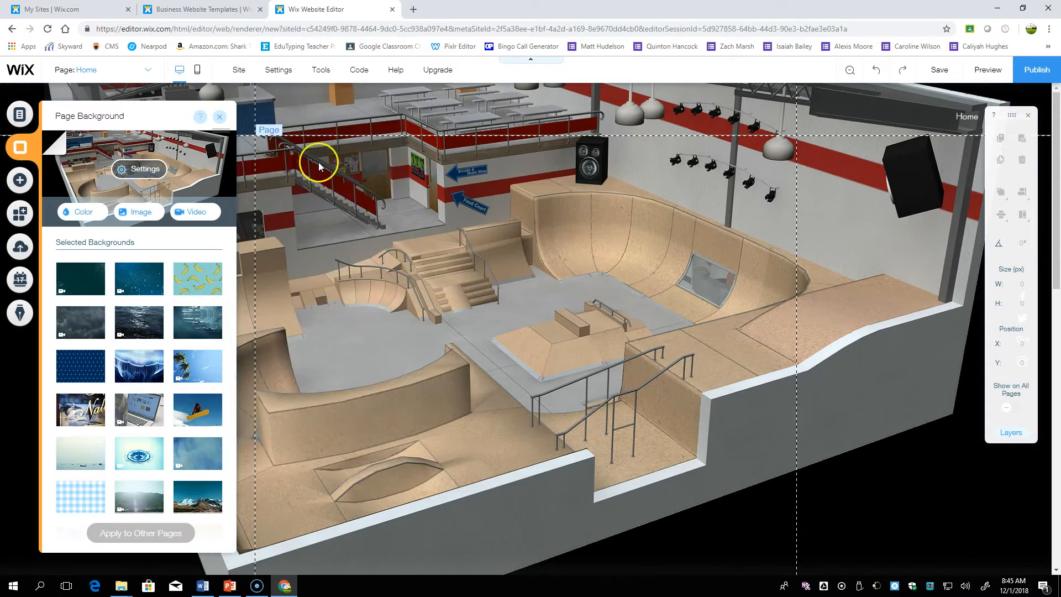
click(217, 120)
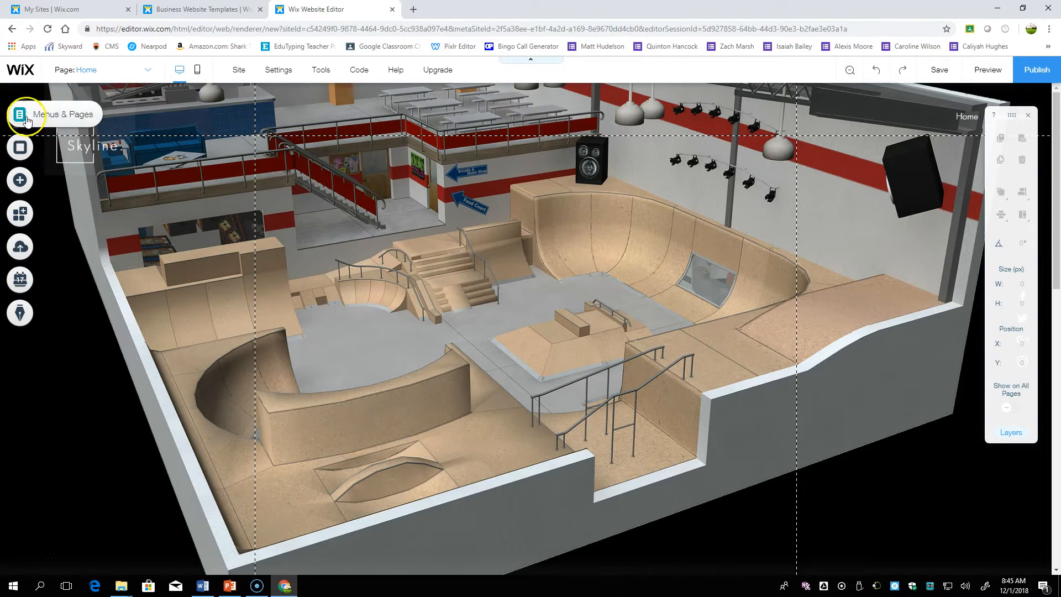
Place a themed paragraph text element near the middle of the page, at about X 294, Y 424
click(21, 181)
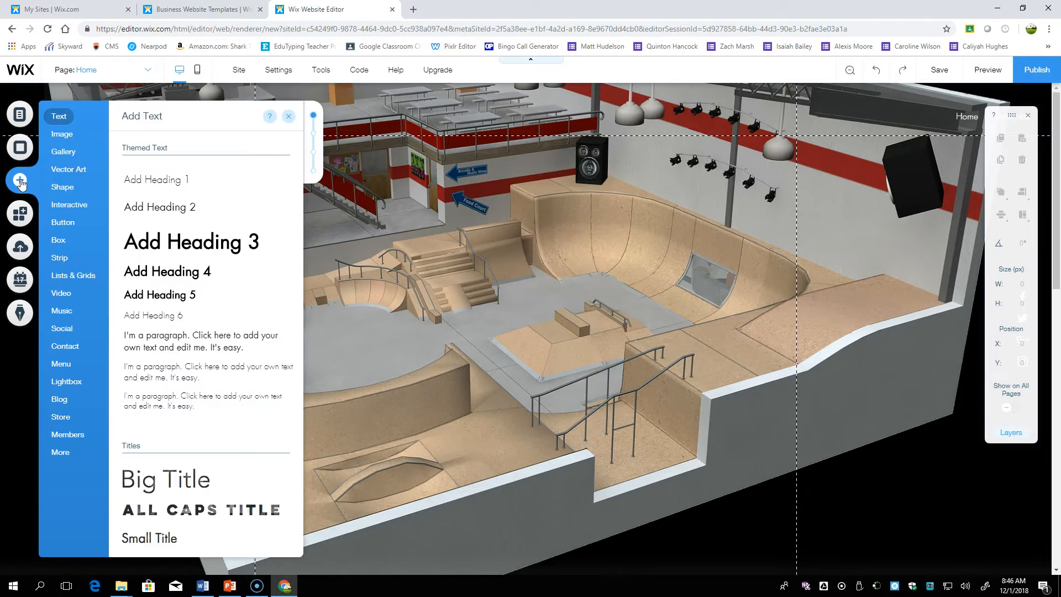
click(64, 152)
click(71, 223)
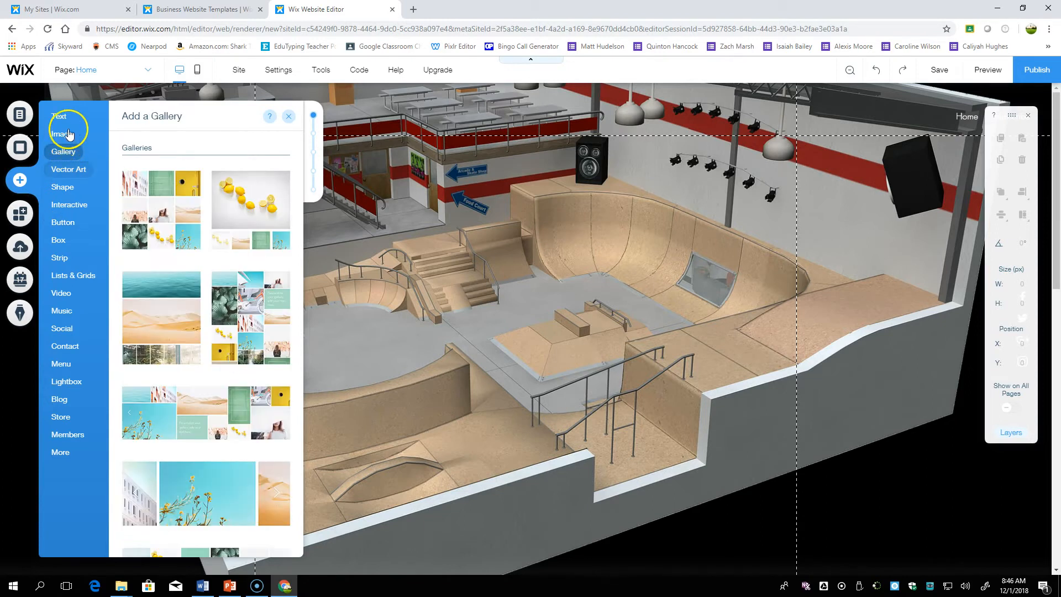
mouse_move(63, 118)
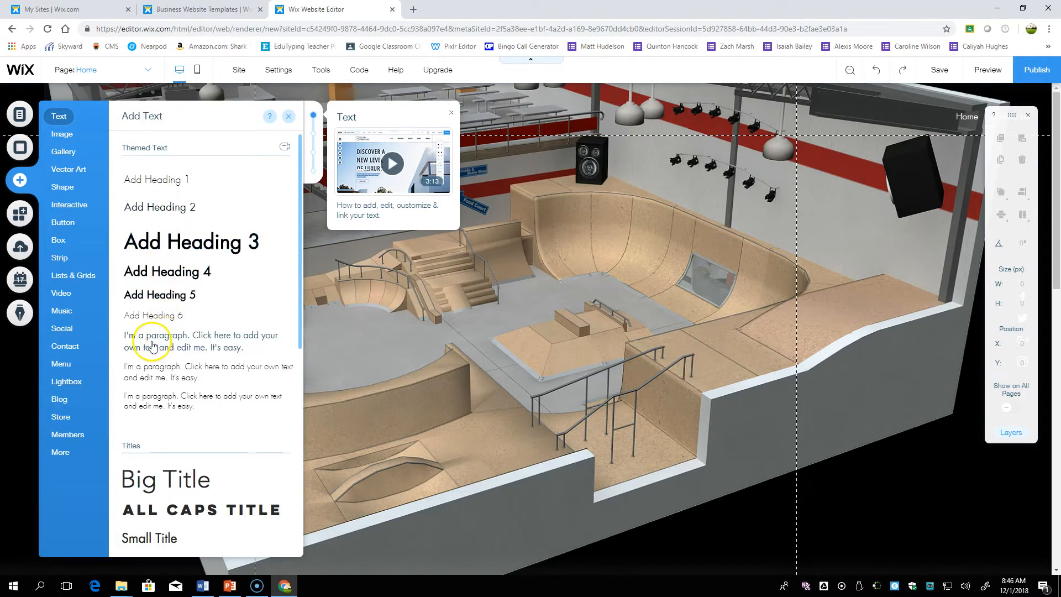
click(181, 342)
drag(181, 342, 444, 326)
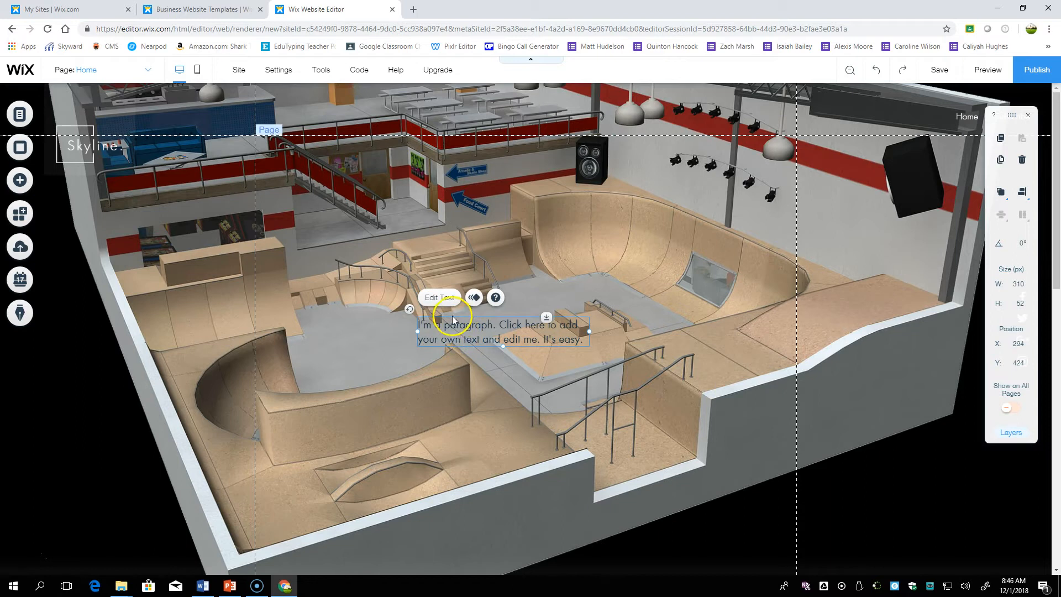
Move the paragraph text down to about X 400, Y 754, and delete it from the page
click(448, 411)
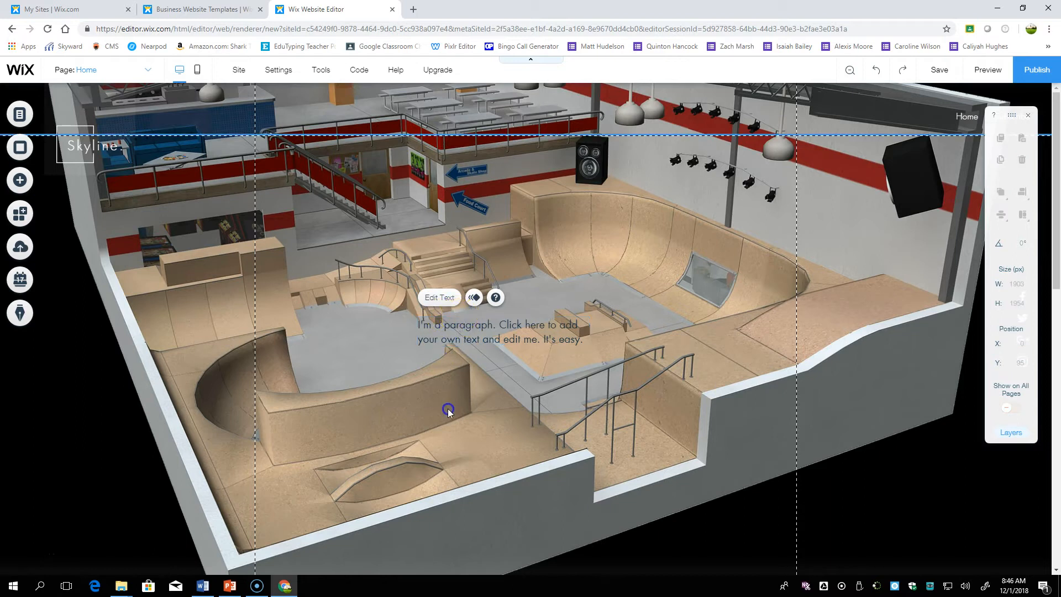
drag(509, 332, 496, 293)
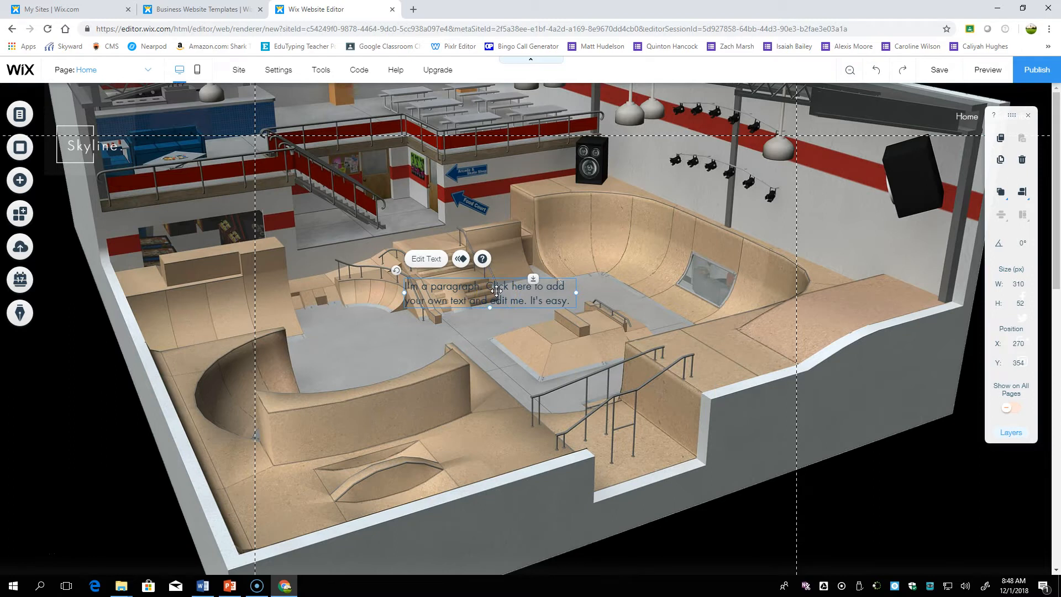
drag(496, 291, 569, 512)
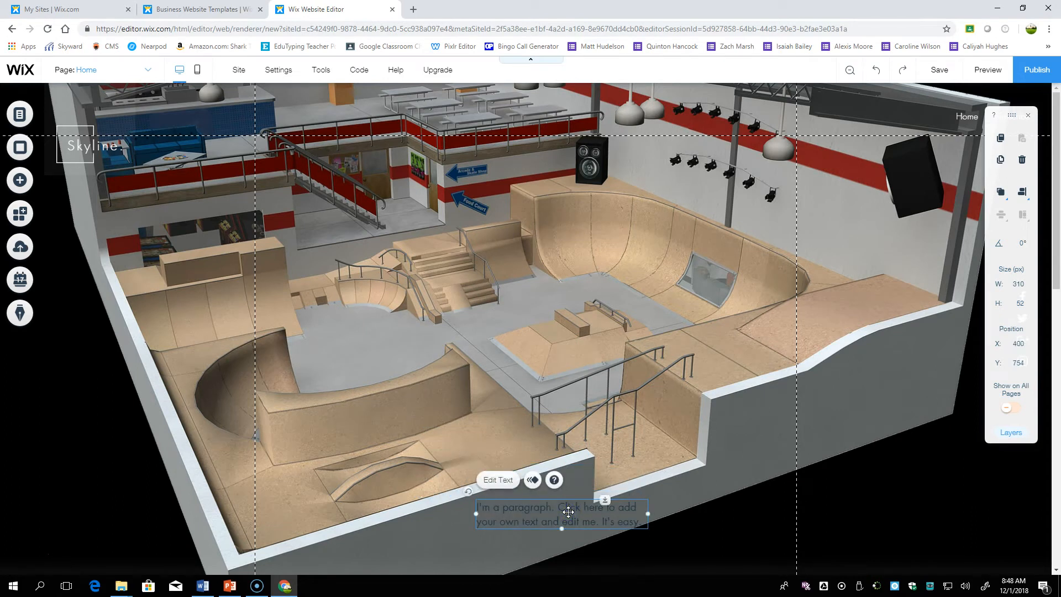
key(Delete)
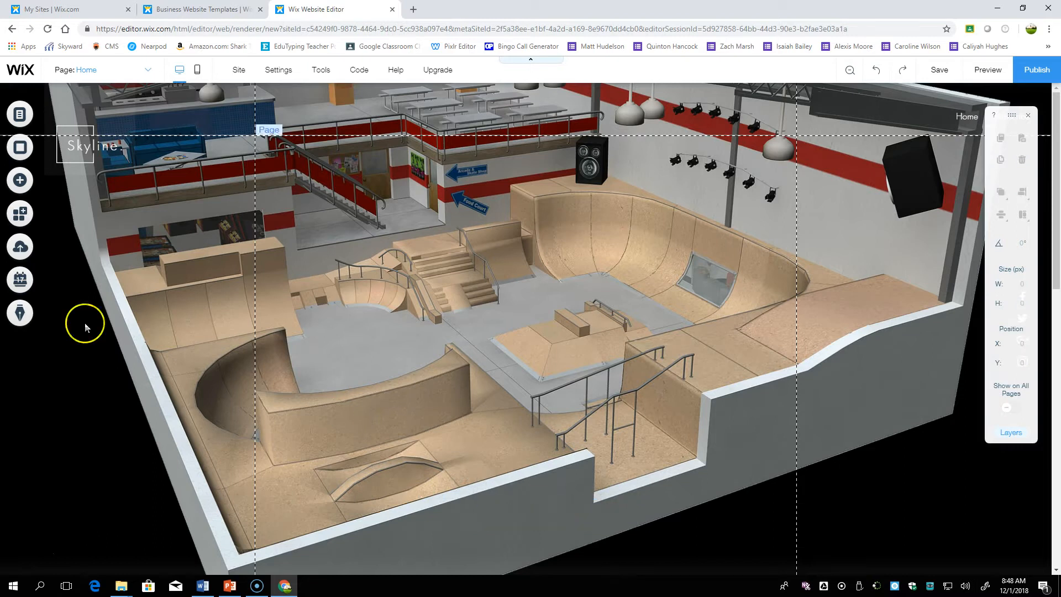
Add the uploaded Skateboards, Inc. indoor skate park logo image to the page
click(16, 184)
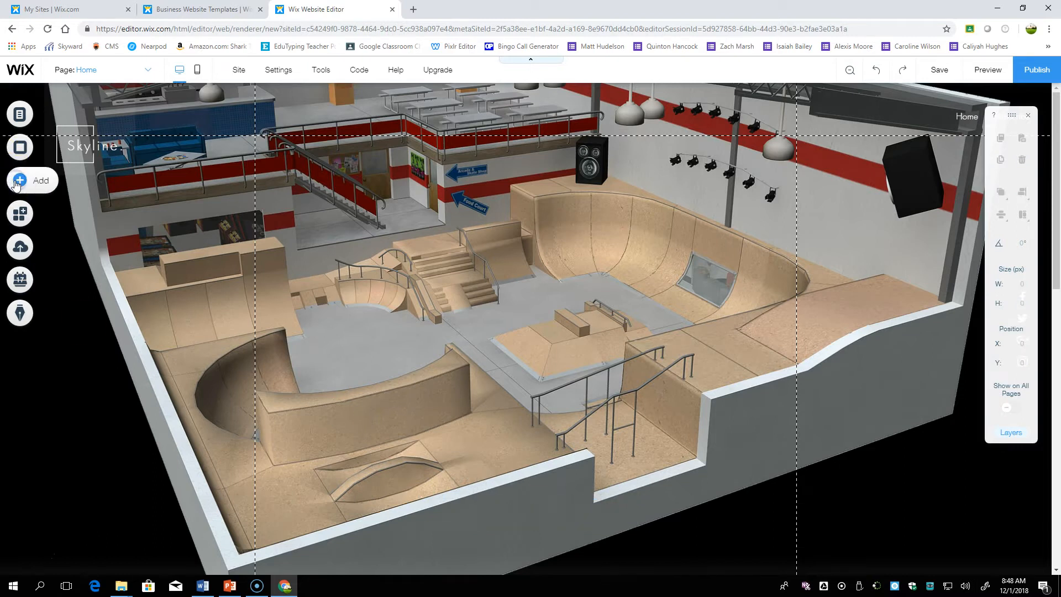
click(16, 184)
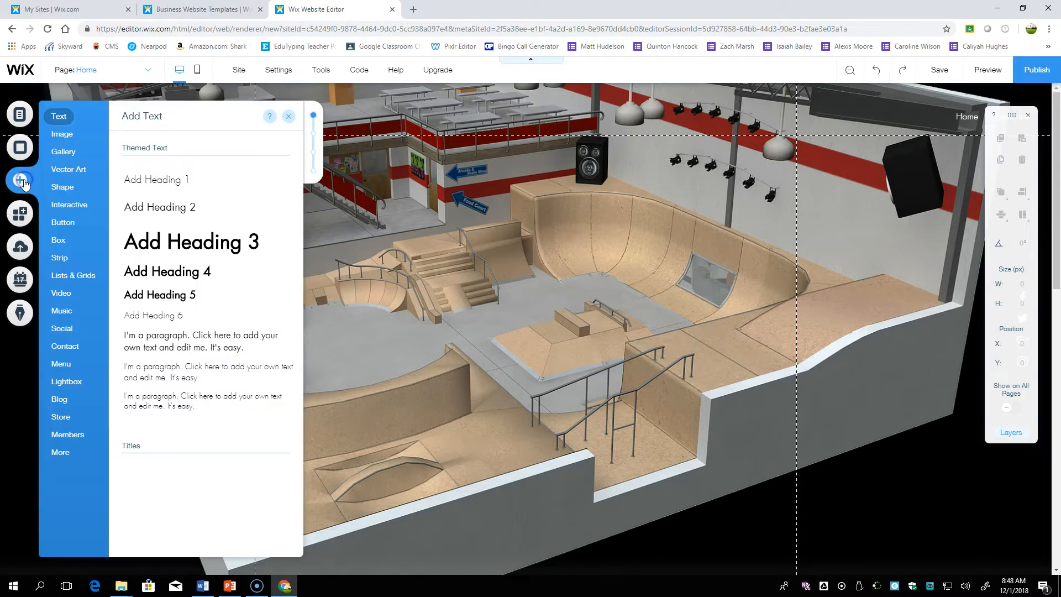
click(70, 140)
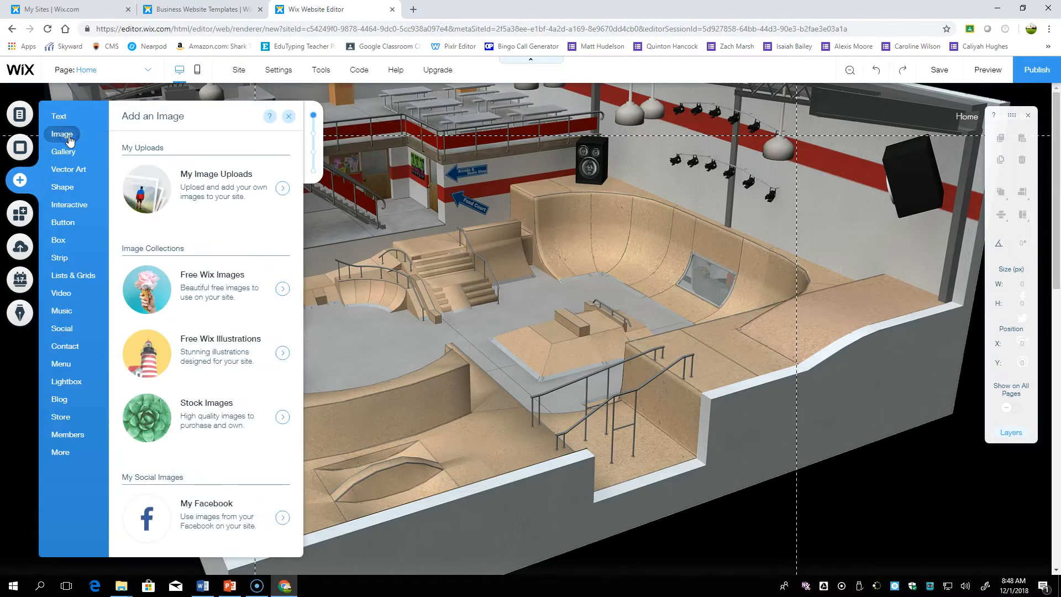
click(226, 188)
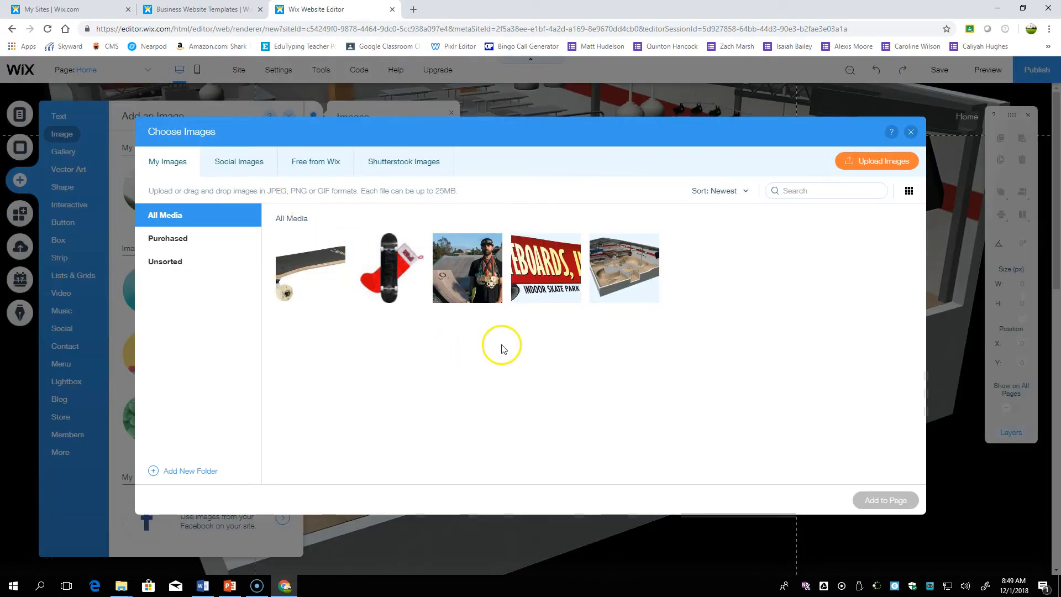
mouse_move(547, 268)
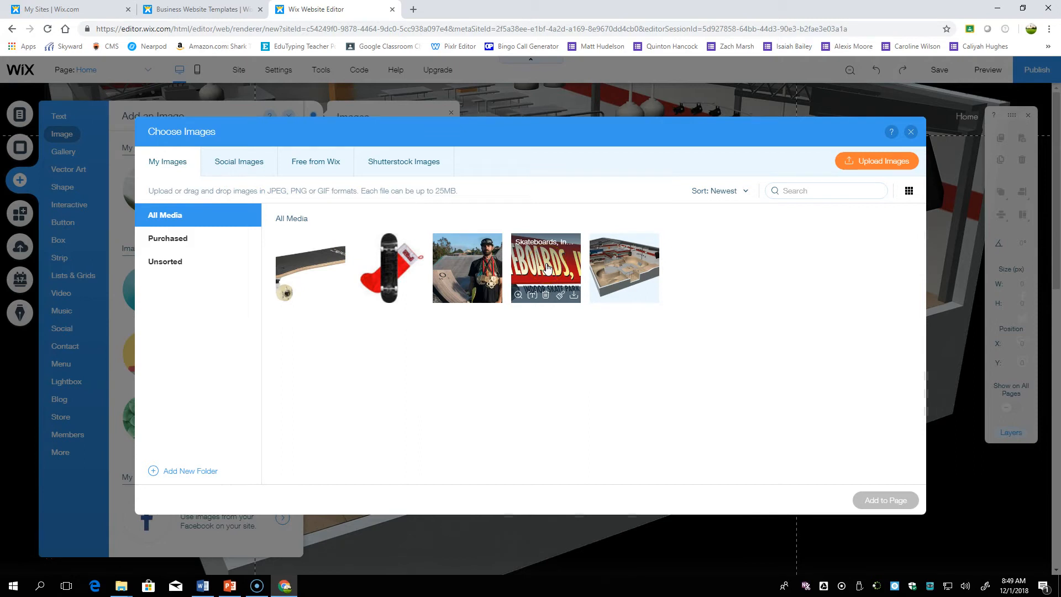
click(547, 268)
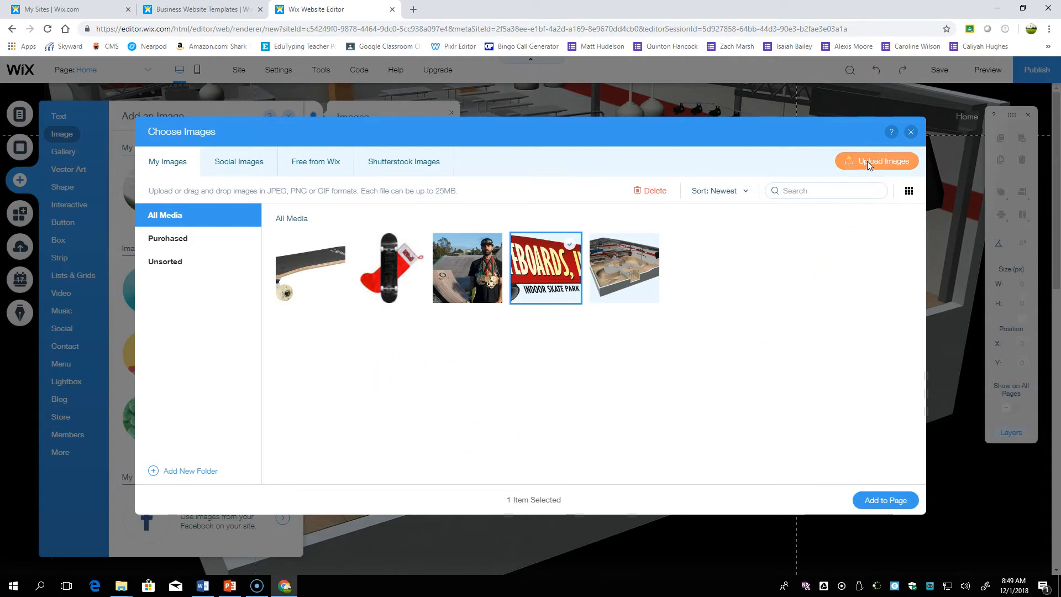
click(876, 501)
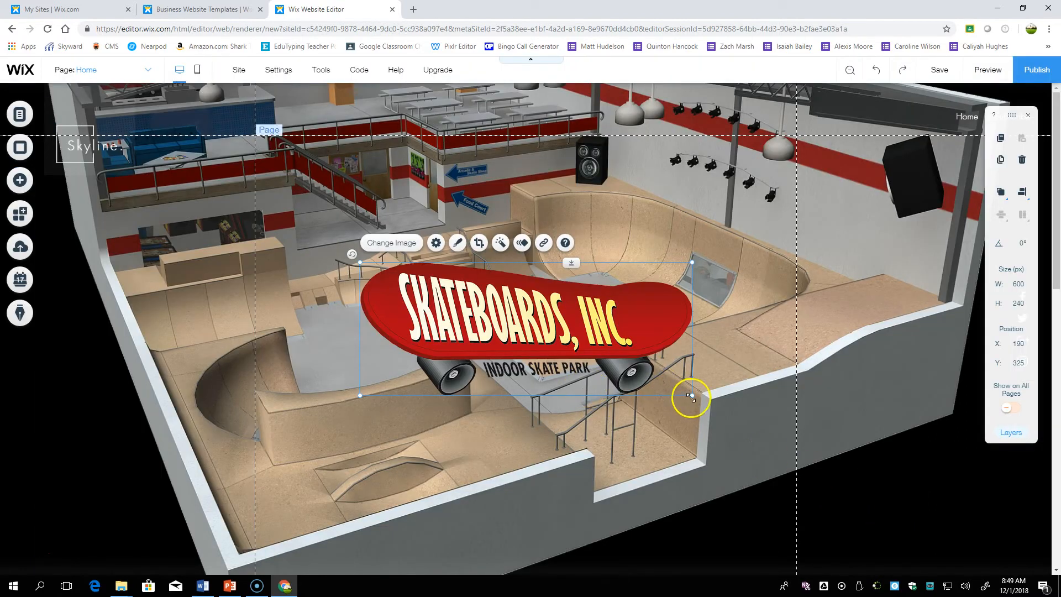
Shrink the Skateboards, Inc. logo to about 491 × 196 px and move it up to about X 205, Y 200
drag(658, 374, 624, 388)
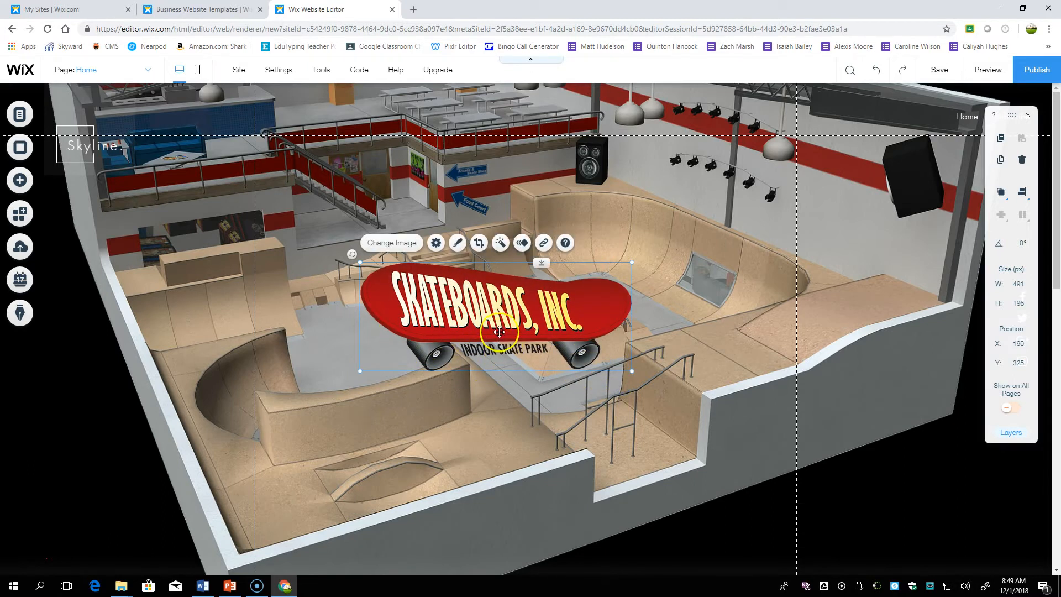
drag(490, 315, 502, 246)
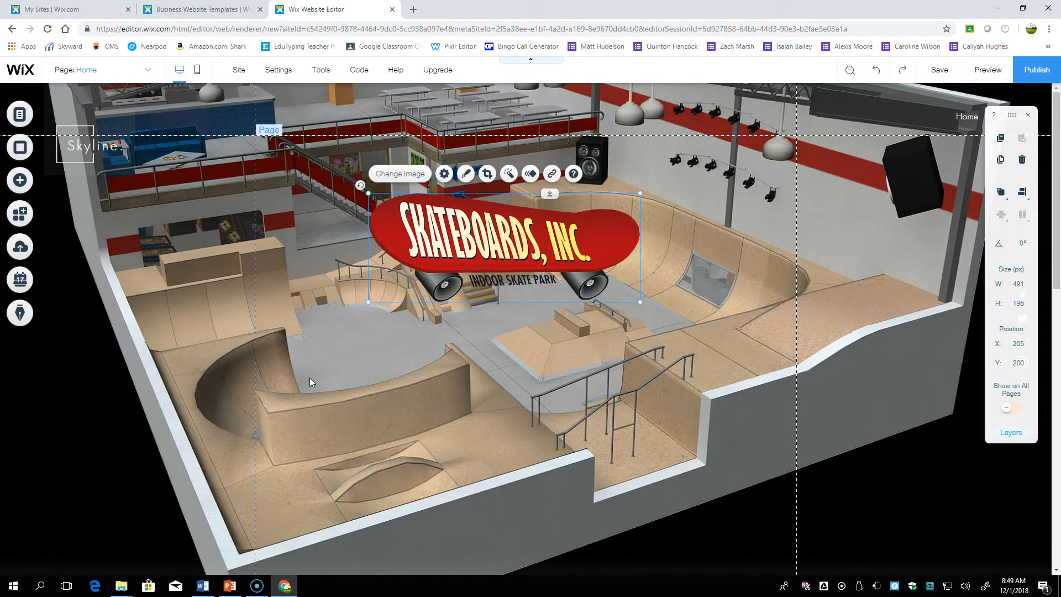
Replace the placeholder paragraph under the ABOUT SKYLINE heading with the text "Skateboards, Inc."
scroll(309, 378, down, 5)
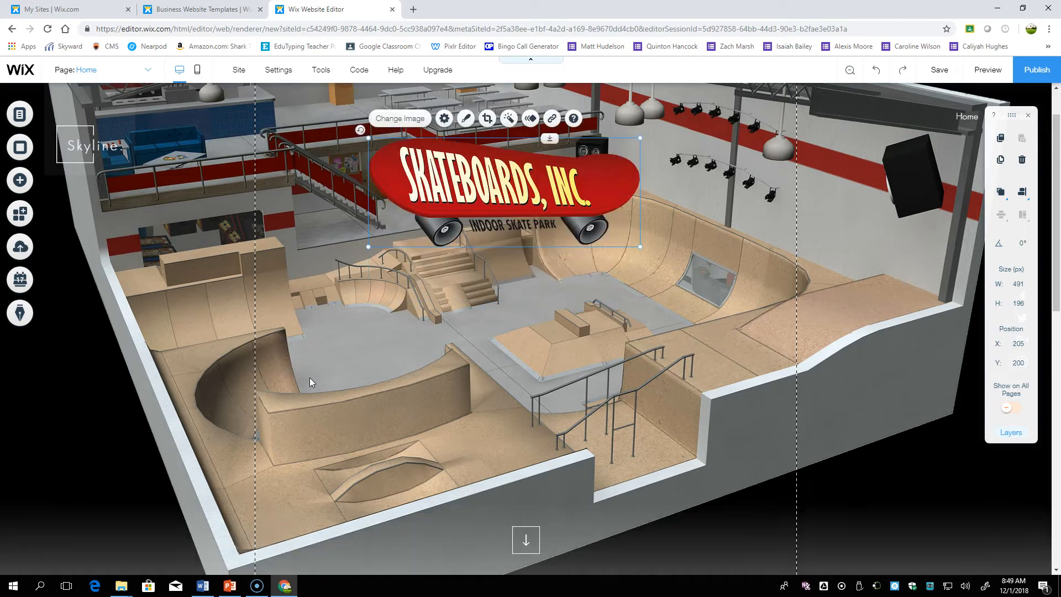
scroll(310, 374, down, 5)
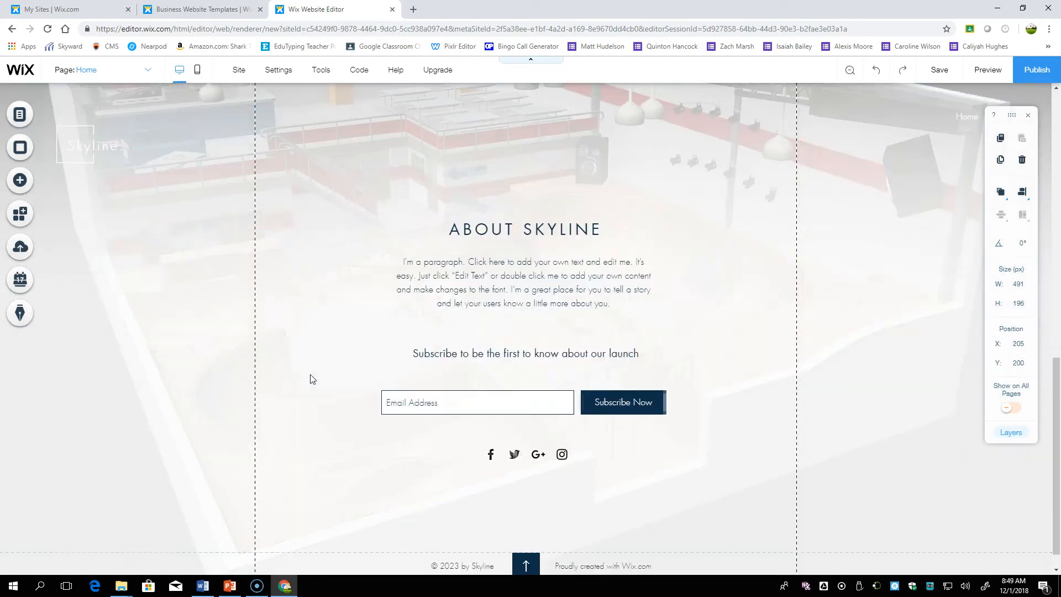
click(442, 244)
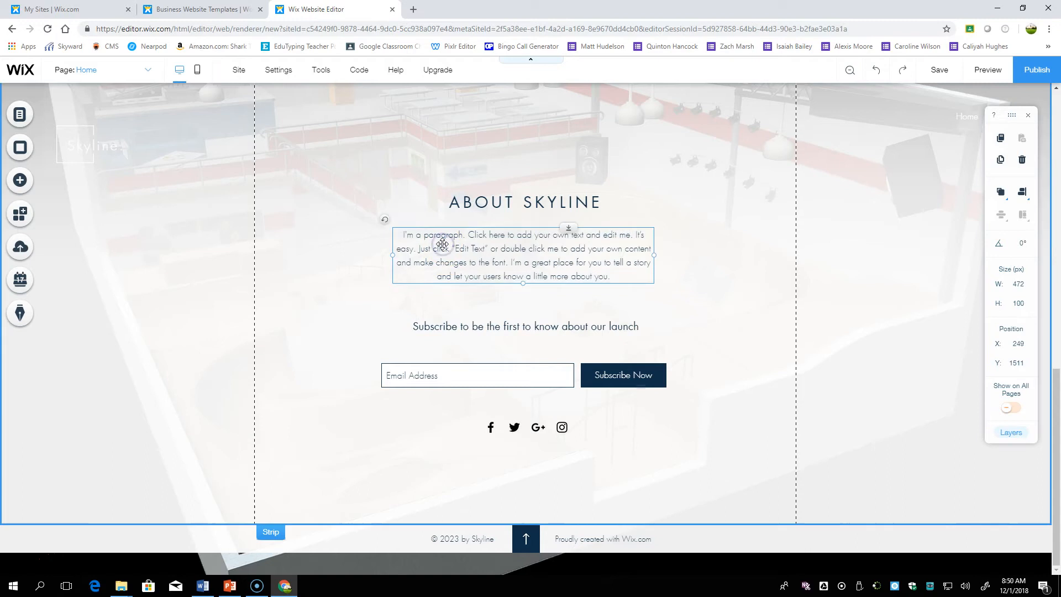
double_click(612, 276)
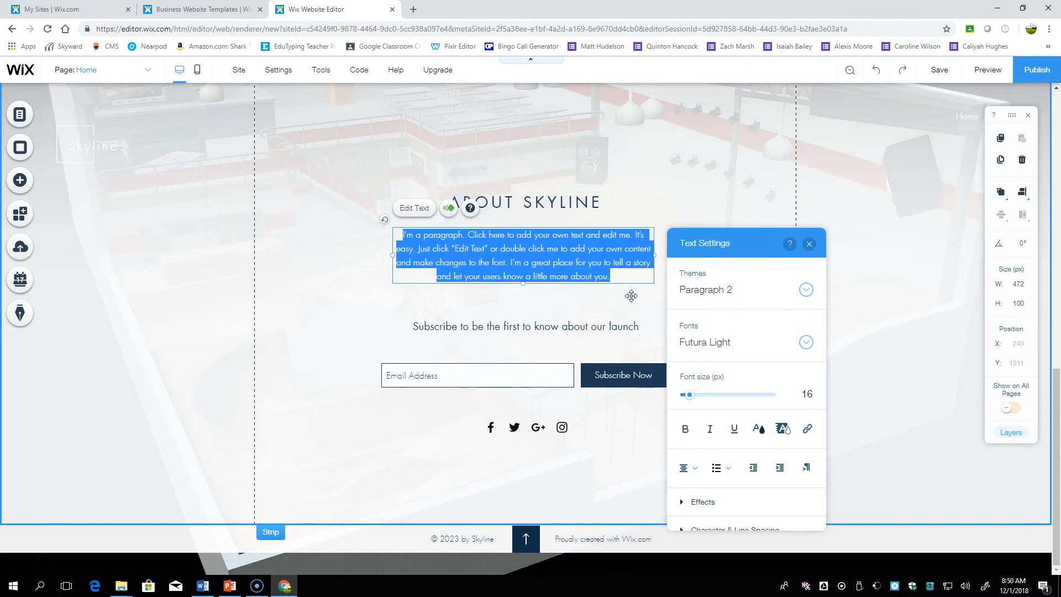
text(Sko)
text(teboard,)
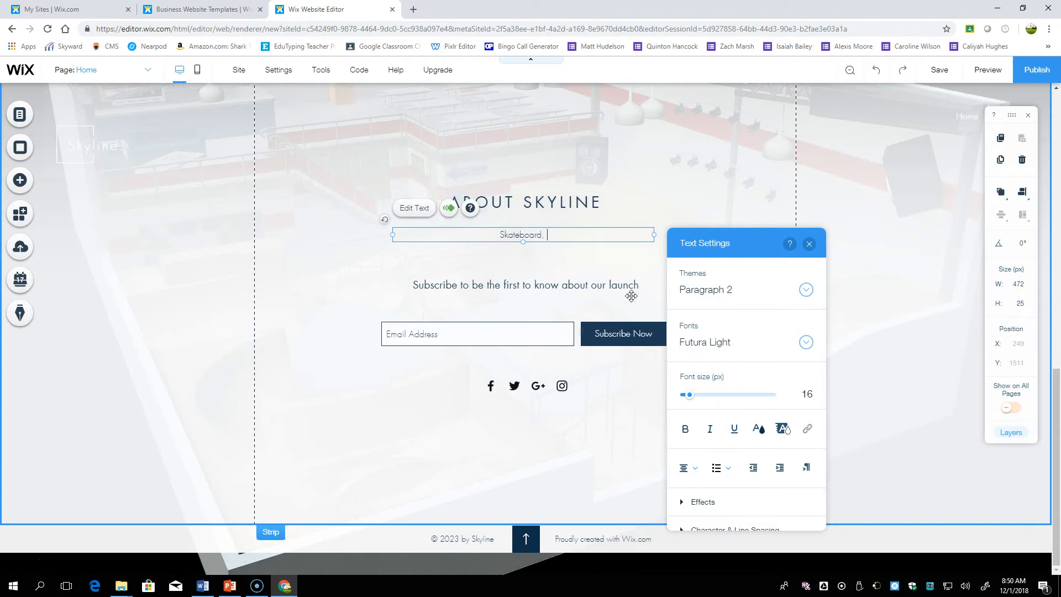
key(BackSpace)
key(BackSpace)
key(BackSpace)
text(sds, Inc.)
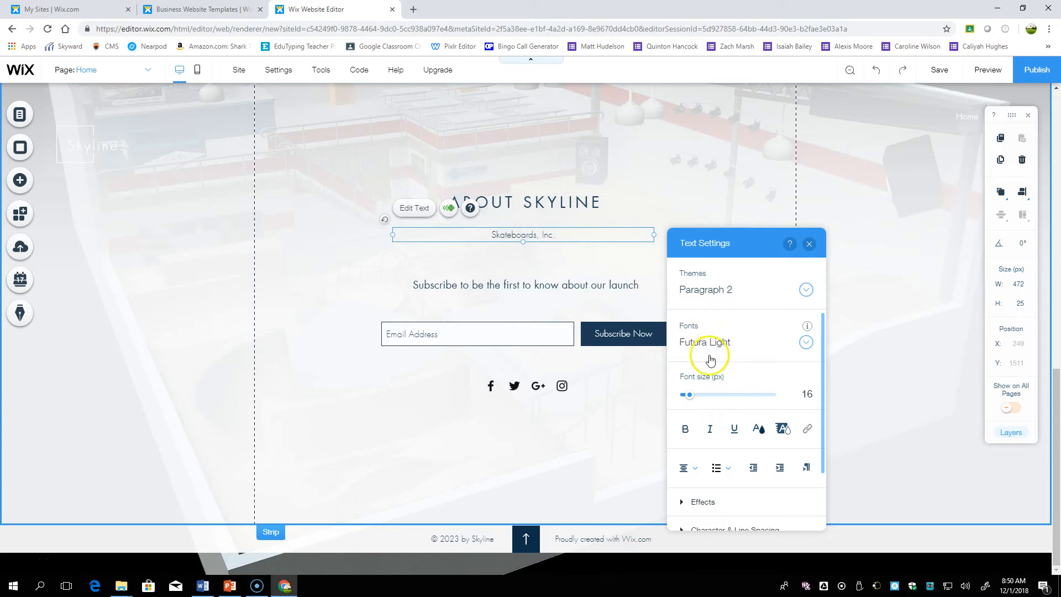
Try to set the font size of the "Skateboards, Inc." paragraph to 37 px and close its text settings
mouse_move(695, 398)
mouse_down()
mouse_move(708, 402)
mouse_move(700, 398)
mouse_up()
click(712, 434)
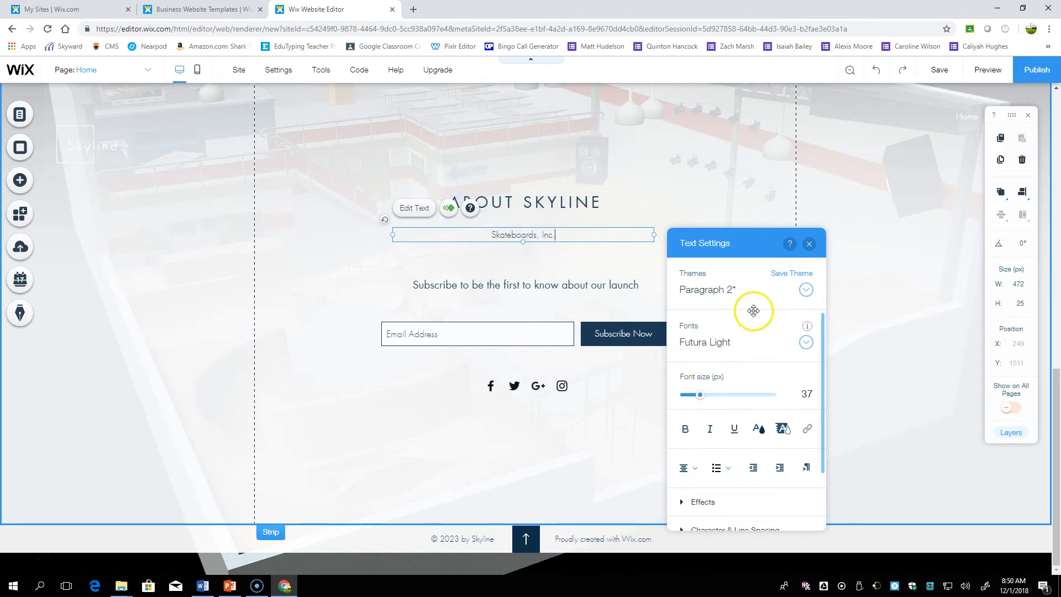
click(809, 244)
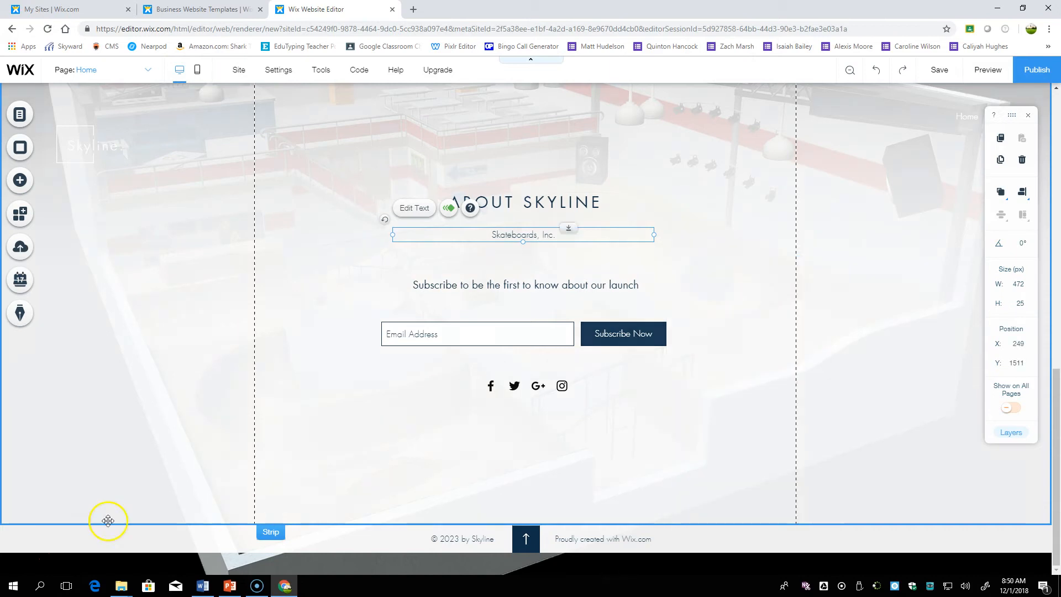
Preview the site, test the Home and Subscribe menu links, and return to the editor
scroll(126, 442, up, 5)
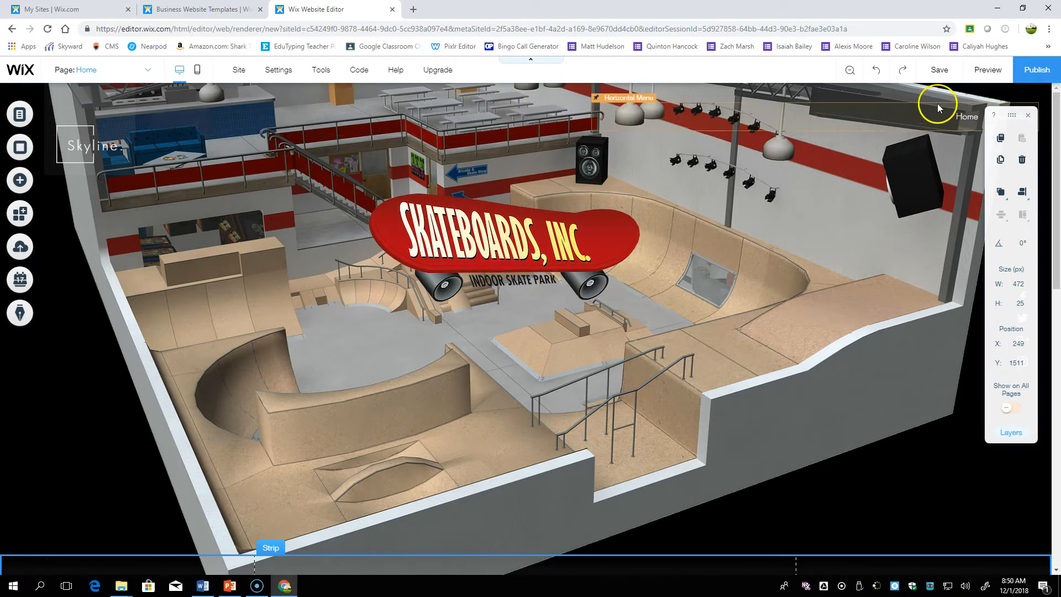
click(983, 72)
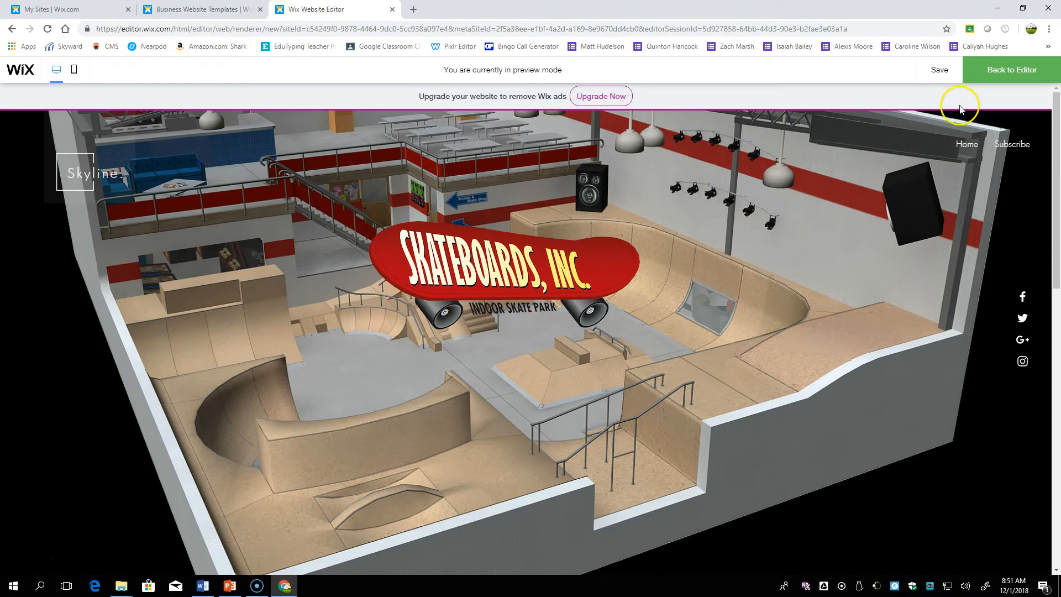
click(988, 75)
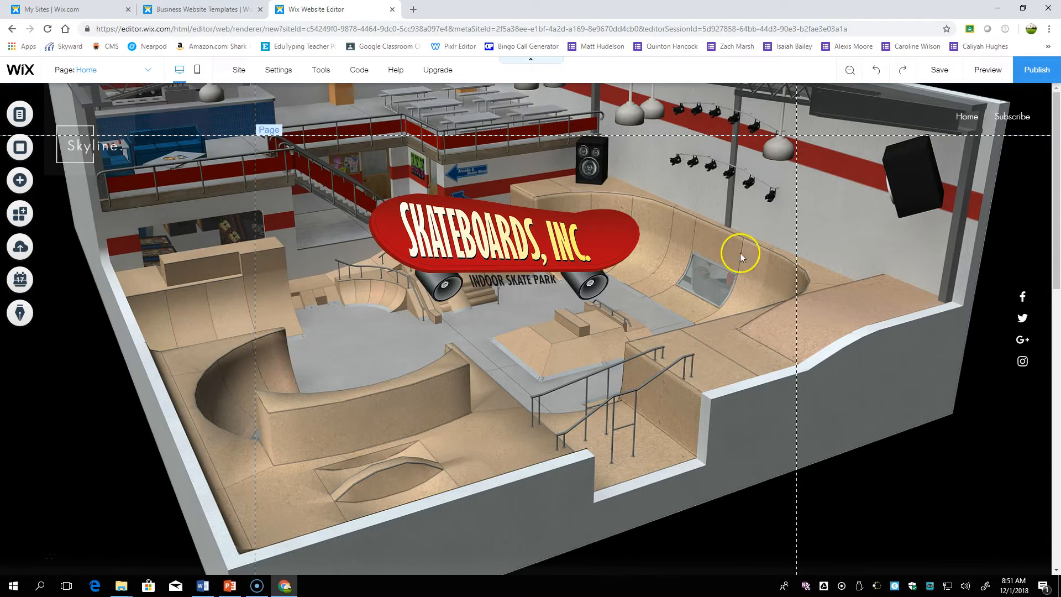
click(985, 76)
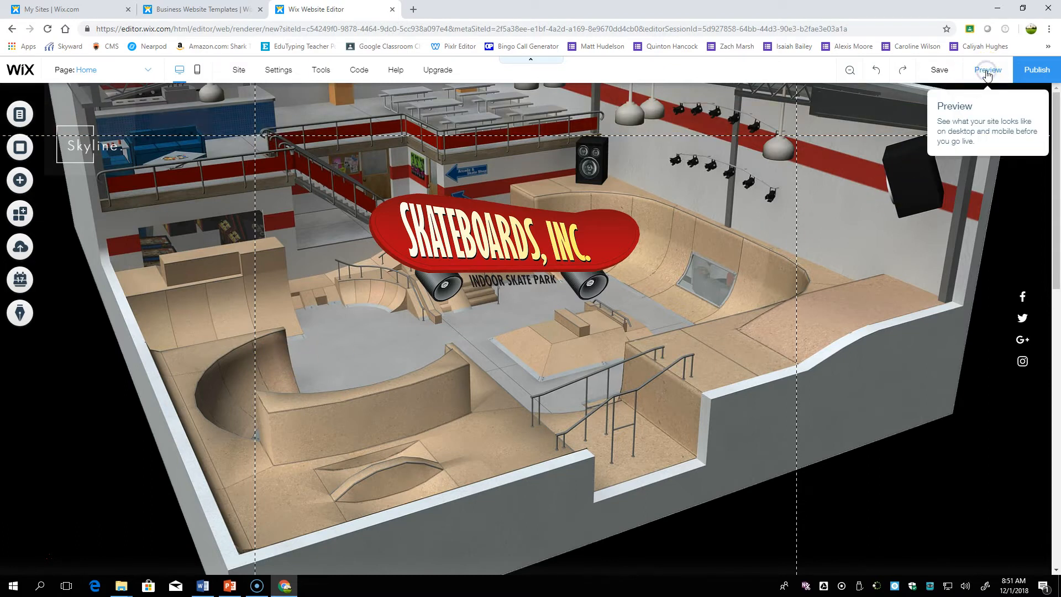
click(988, 74)
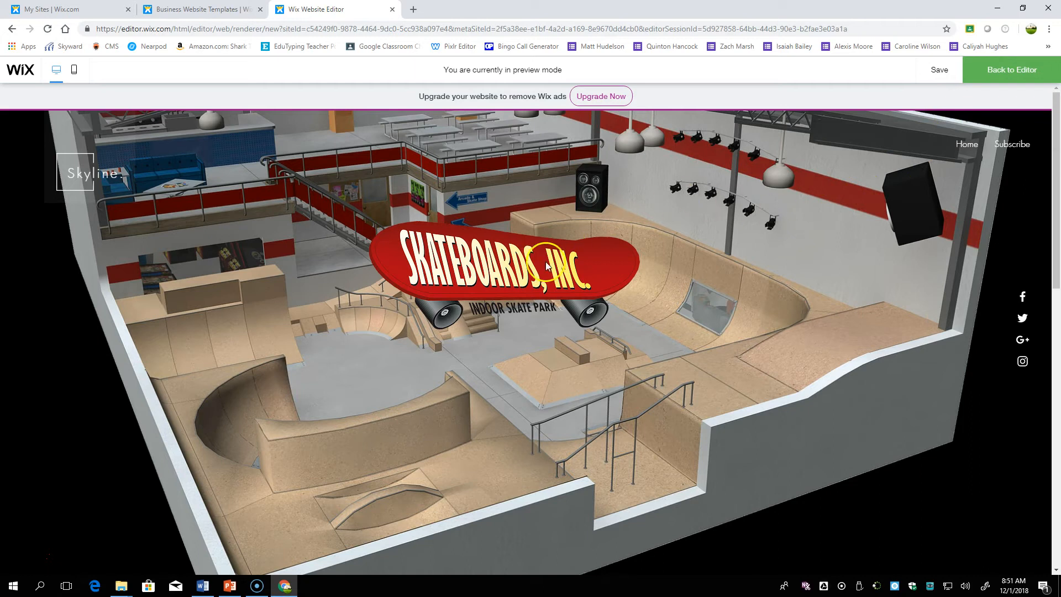
click(452, 275)
click(966, 150)
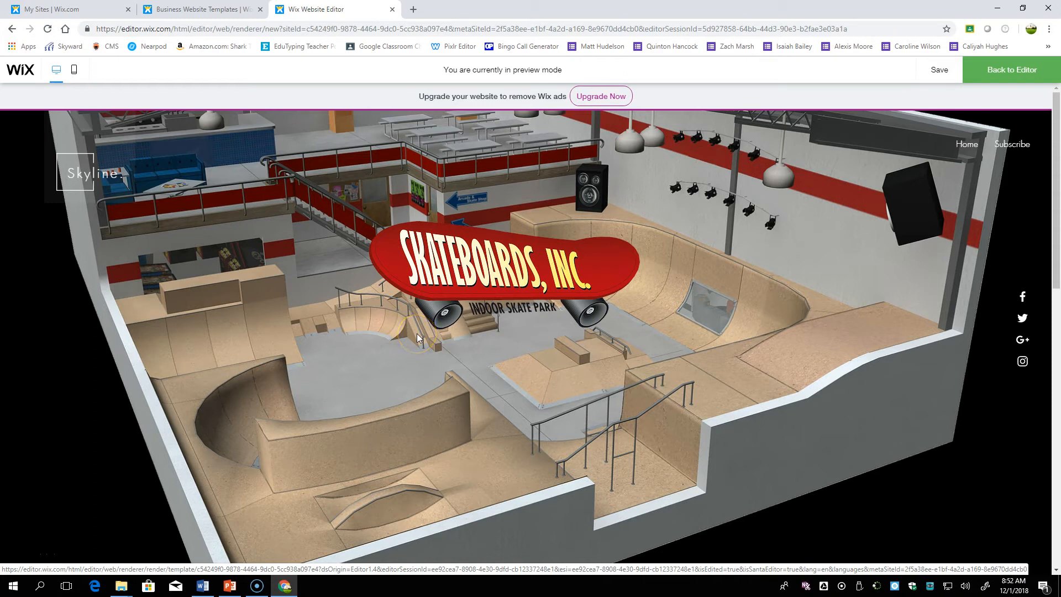
click(1004, 147)
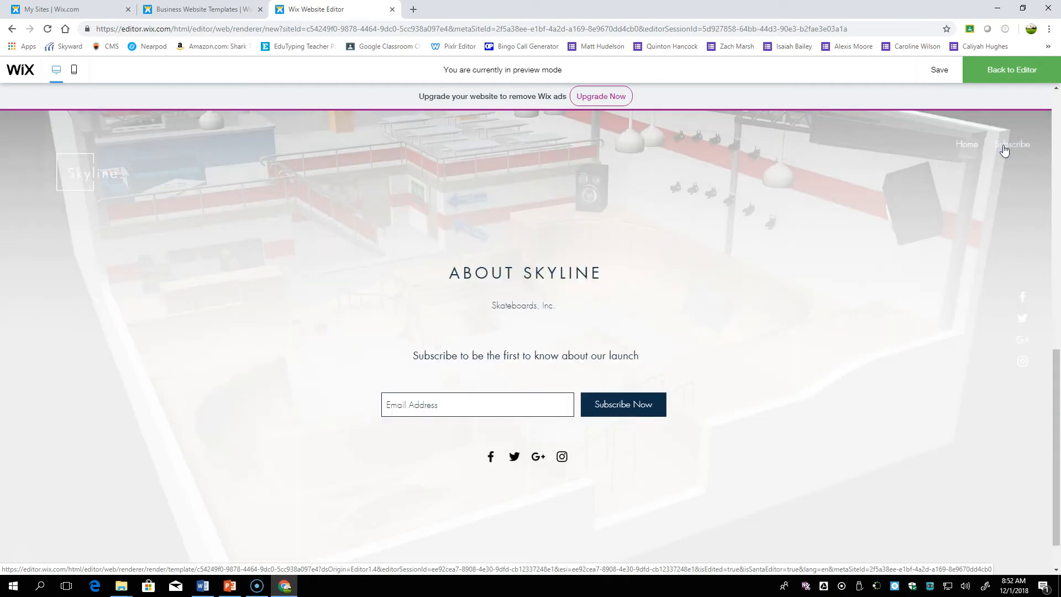
click(1001, 77)
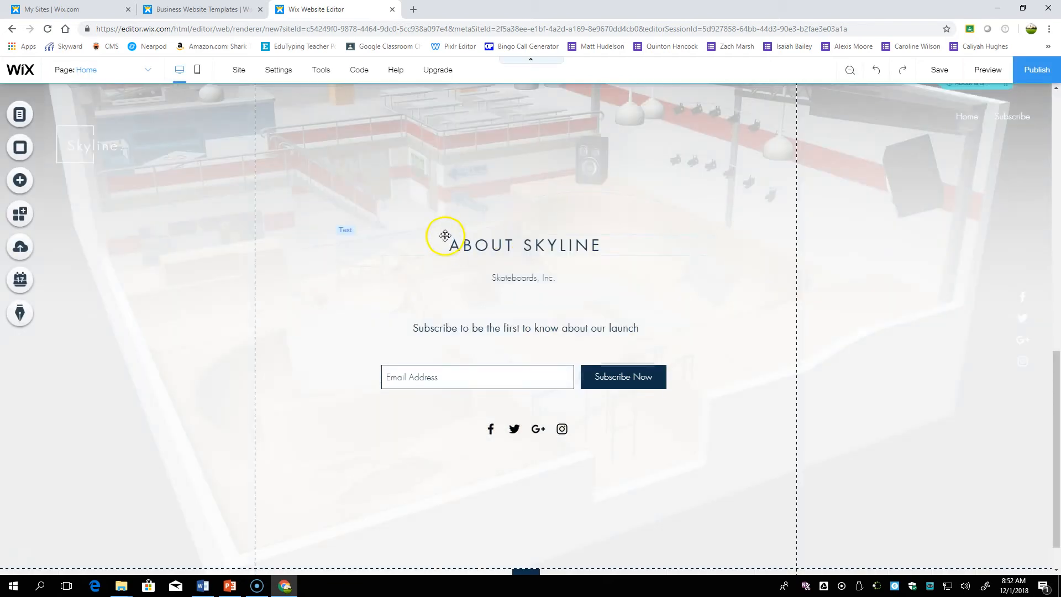
Rename the Subscribe item in the site menu as About
scroll(436, 229, up, 3)
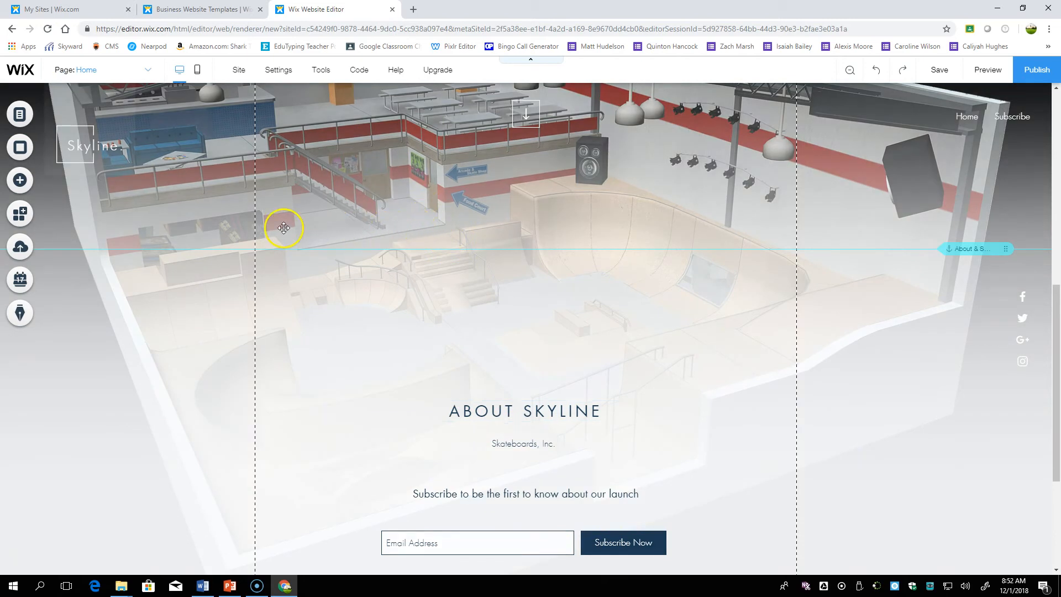
scroll(189, 202, up, 2)
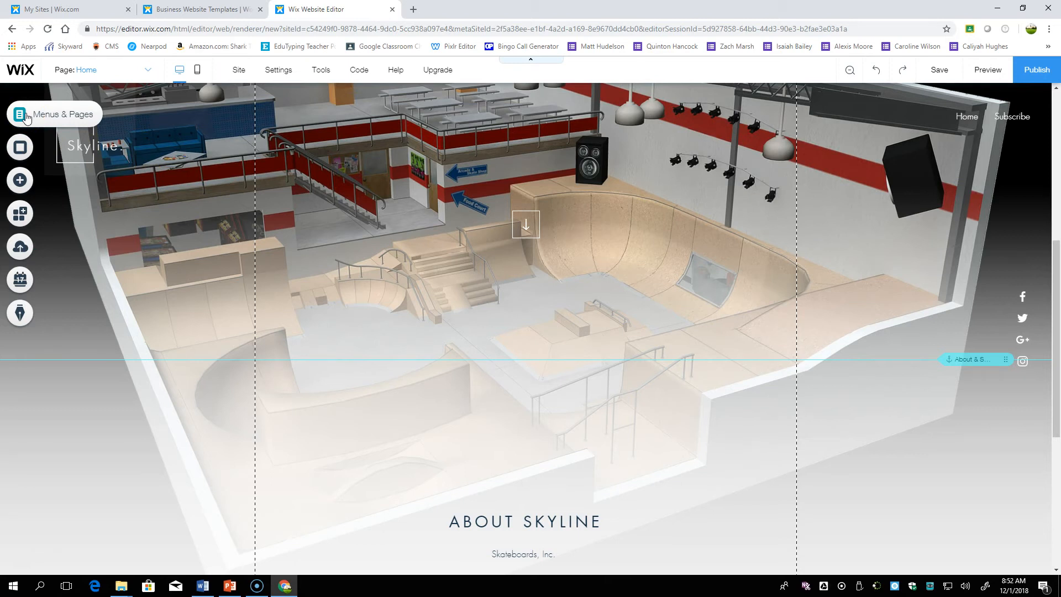
click(22, 114)
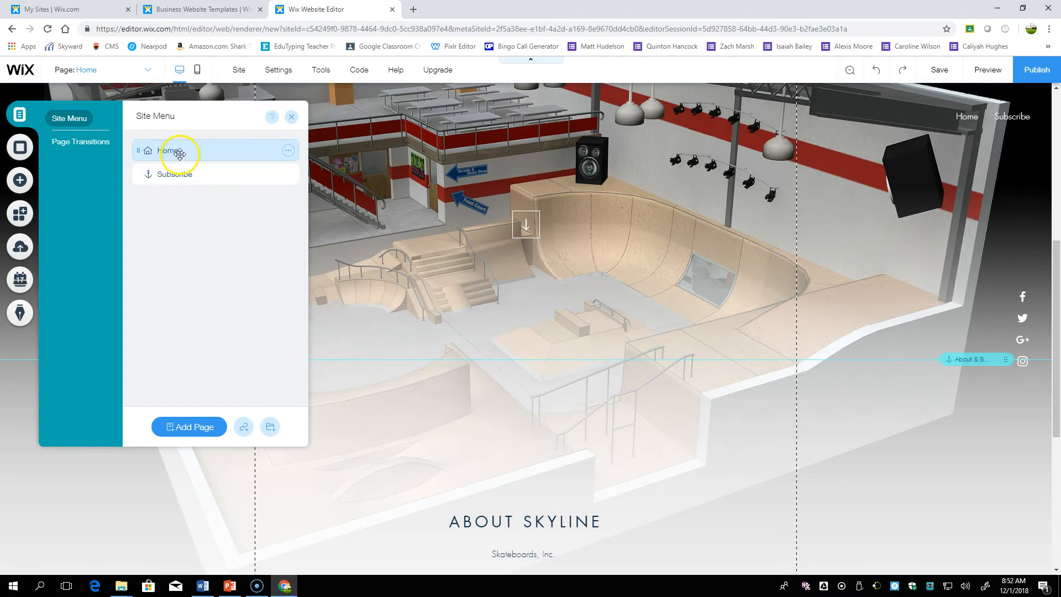
click(287, 175)
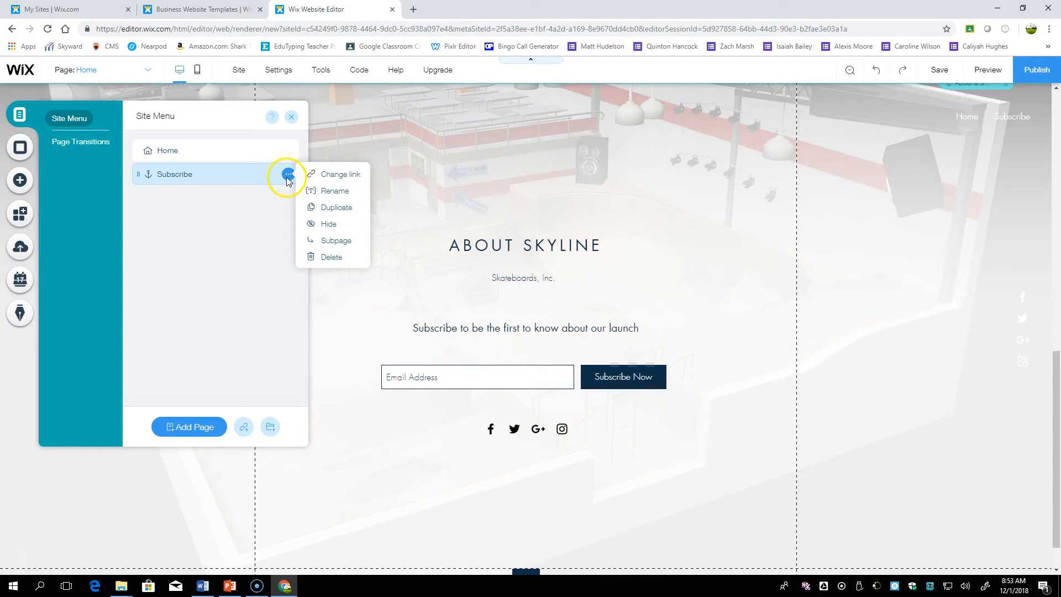
click(329, 191)
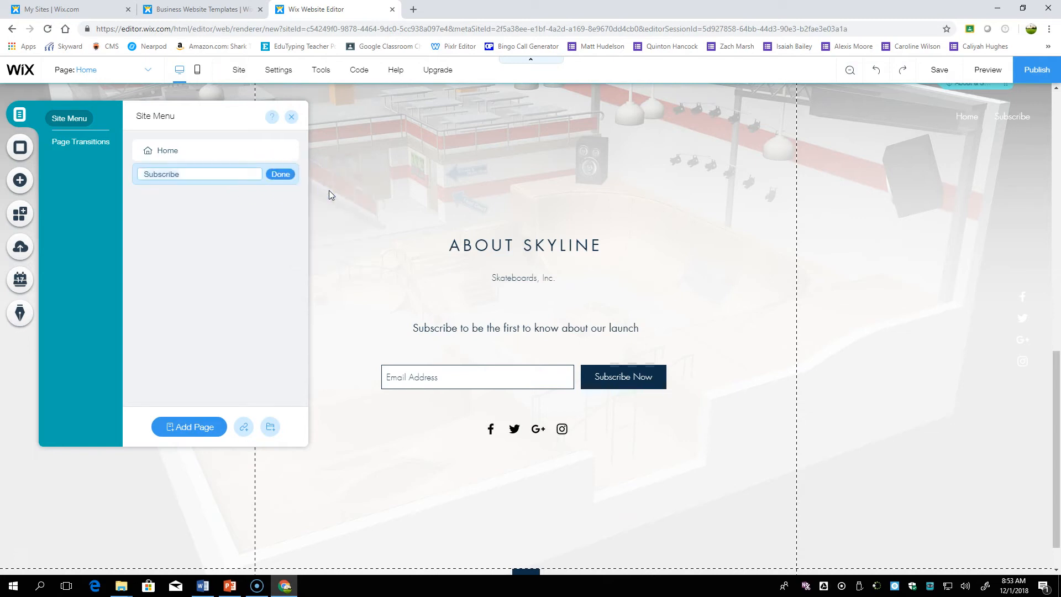
text(About)
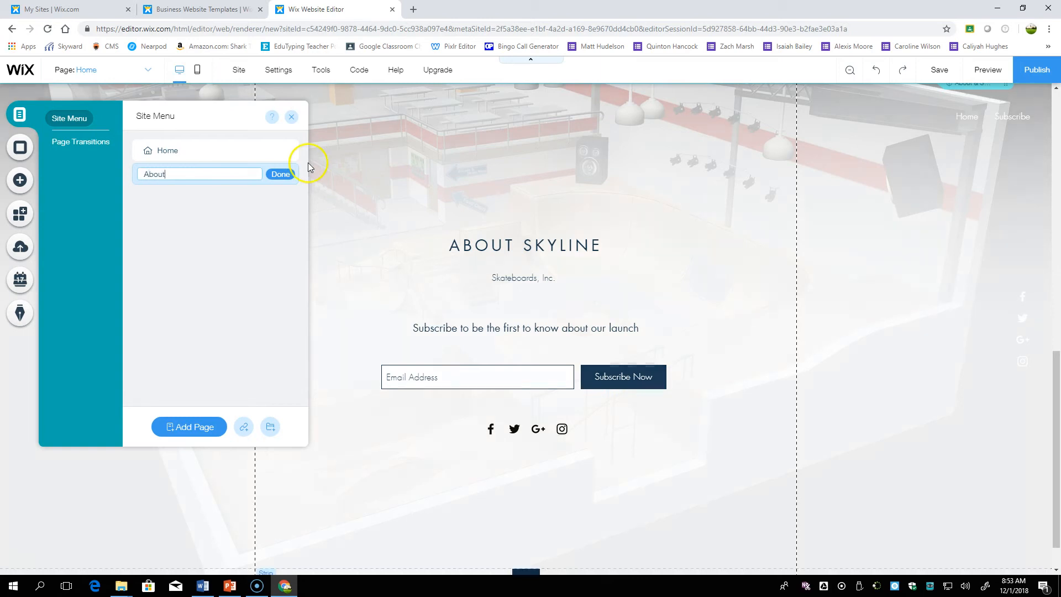
click(283, 177)
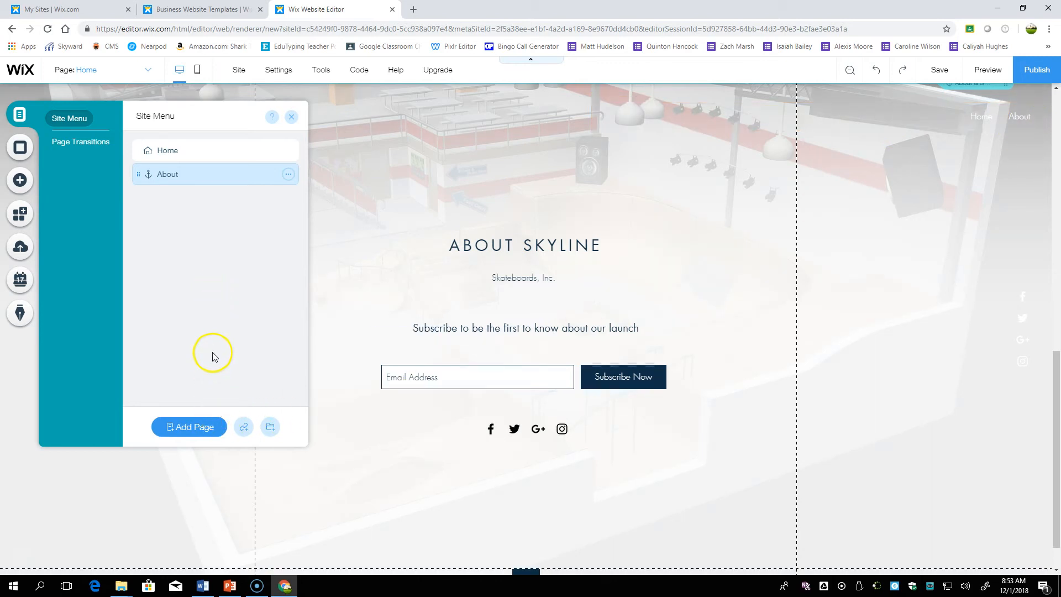
Add a new page named Store to the site menu and close the menu settings
click(197, 429)
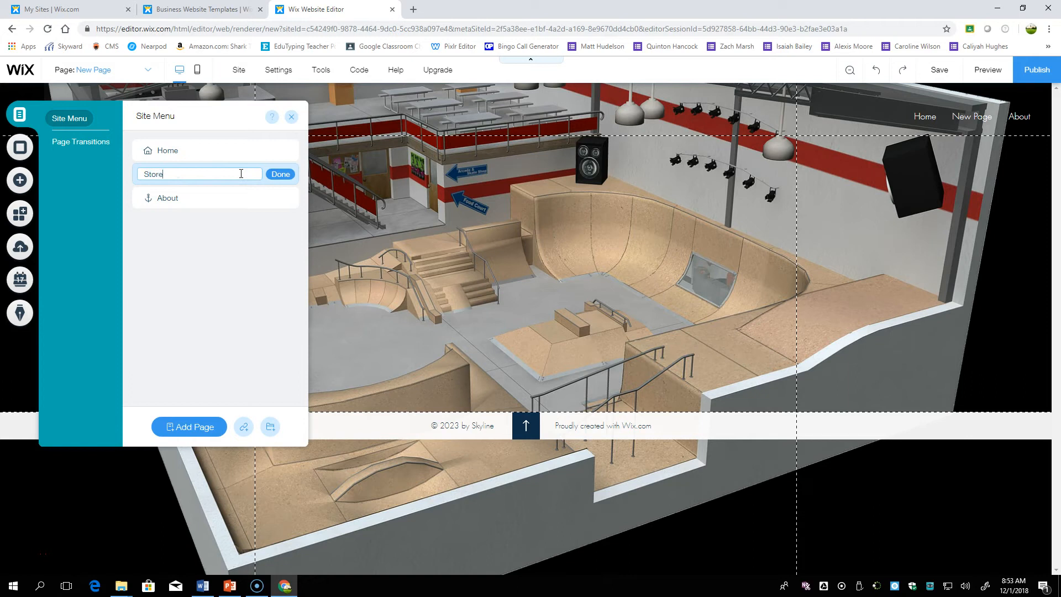
click(275, 174)
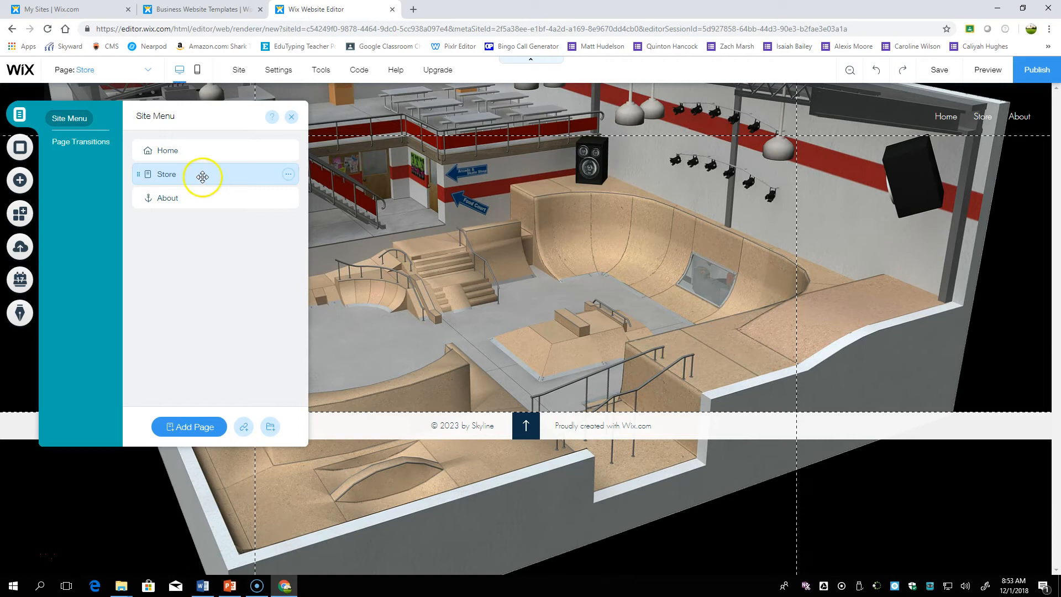
click(291, 117)
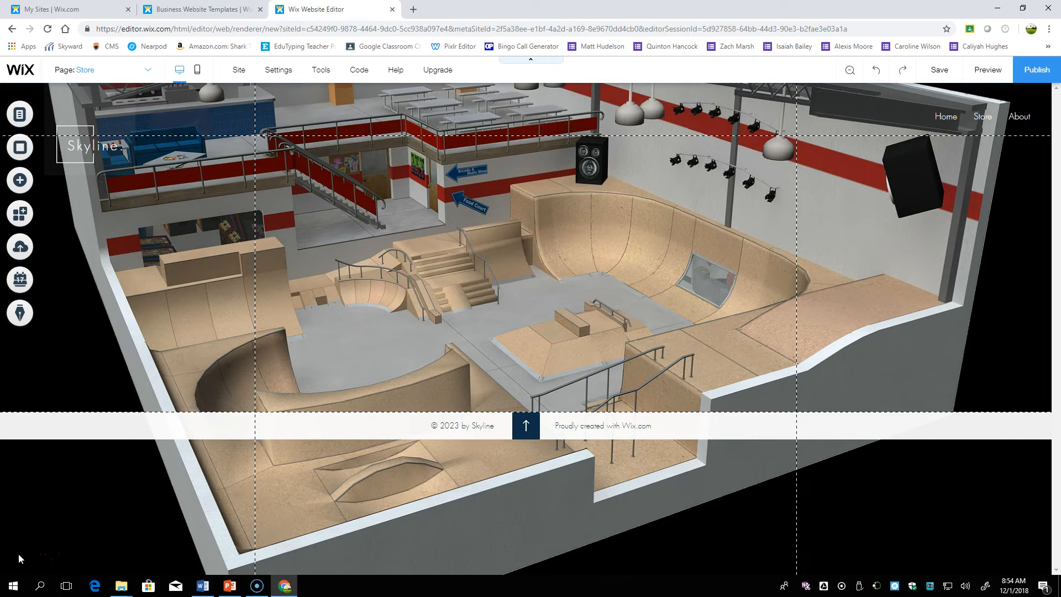
Browse the addable element categories, add a Wix Store to the site, and dismiss the store welcome messages
click(23, 187)
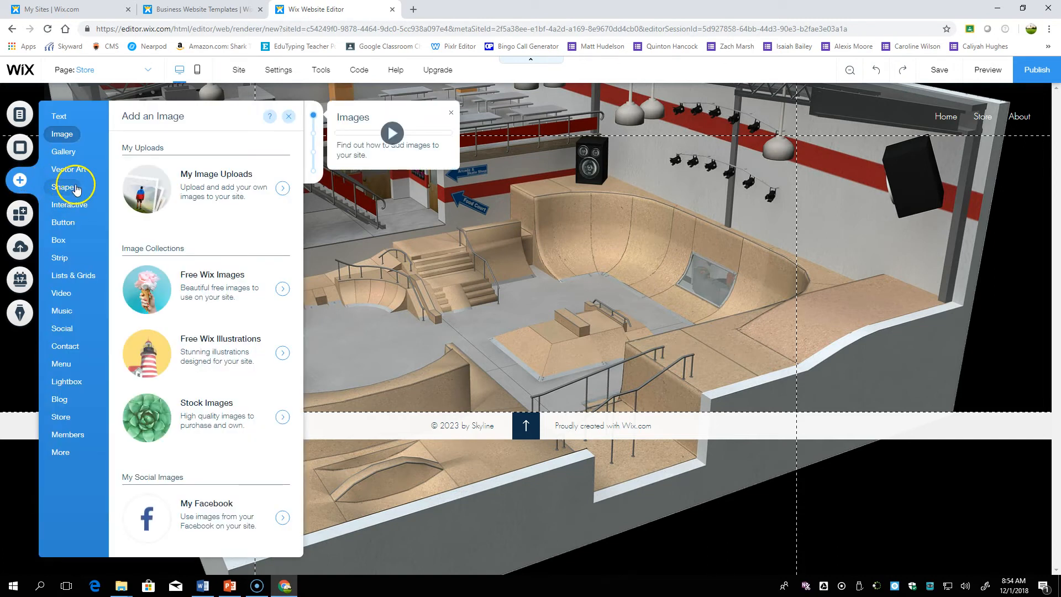
click(72, 188)
click(83, 226)
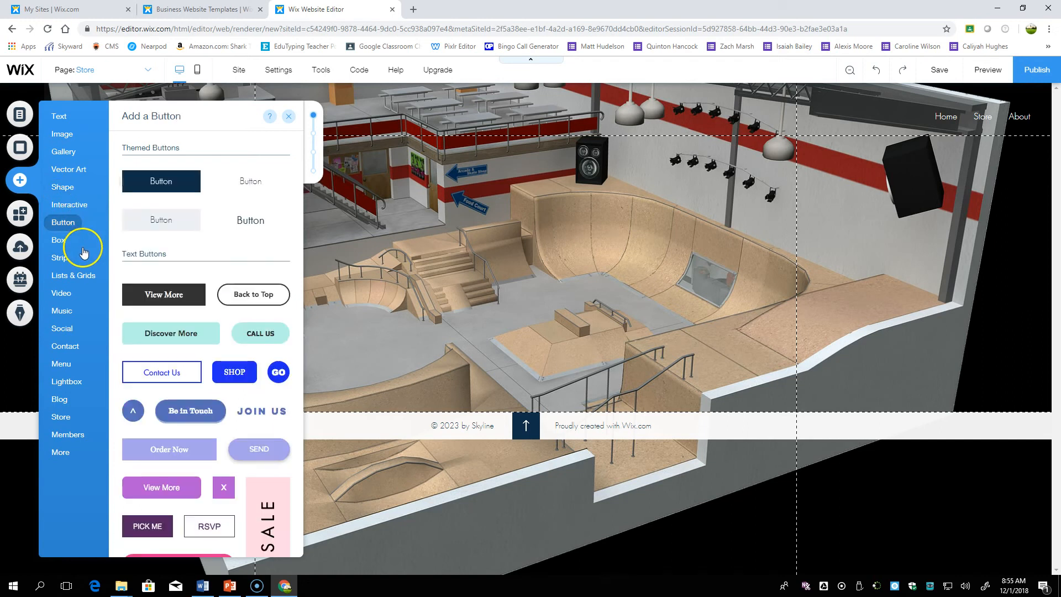
click(82, 275)
click(79, 311)
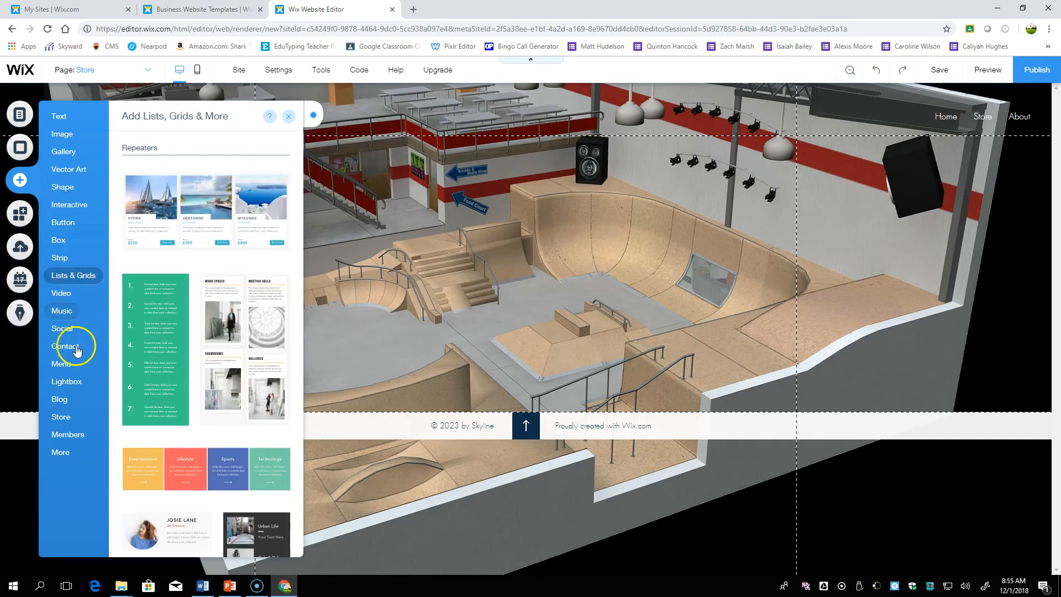
click(66, 382)
click(62, 417)
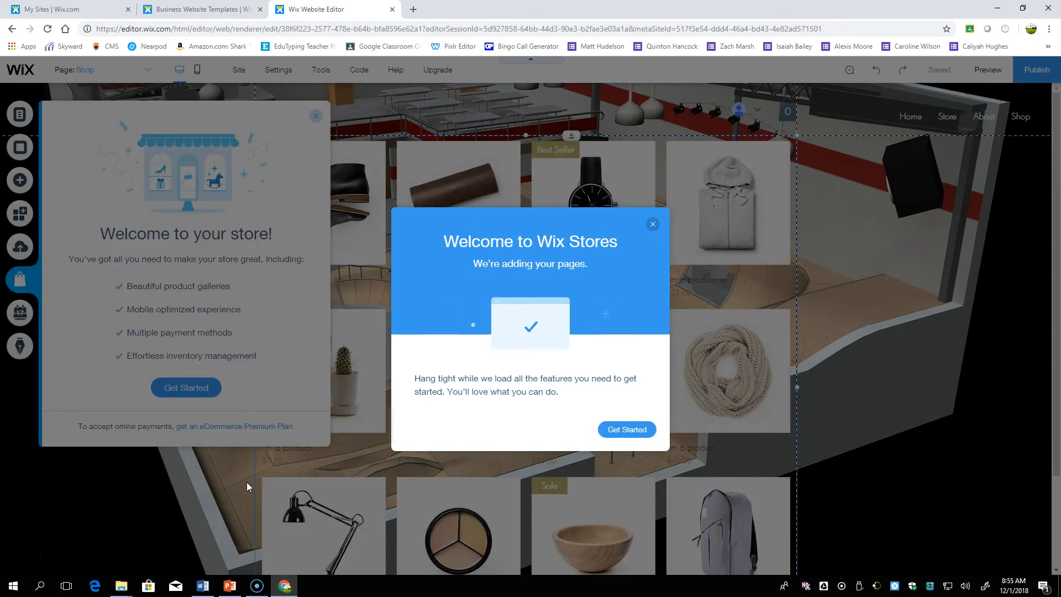
click(638, 430)
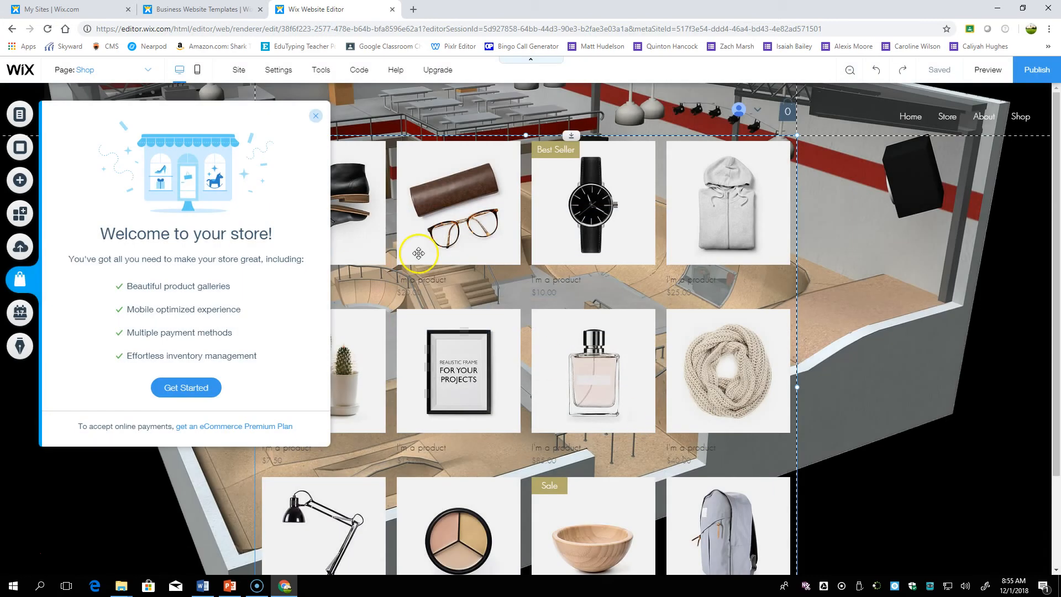
click(314, 113)
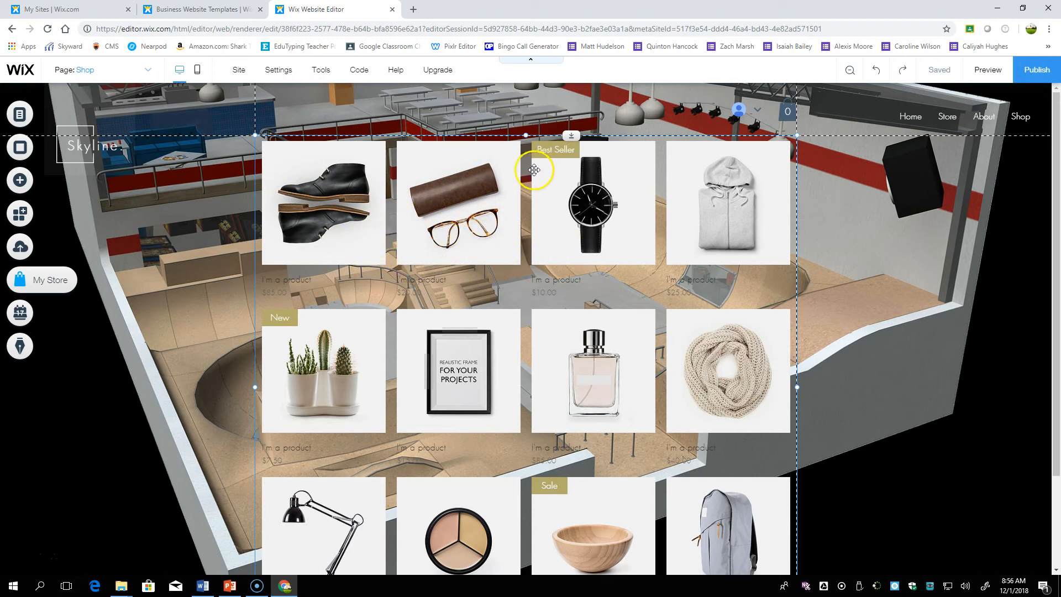
Open product management from the shop's product gallery and delete all the sample products except the black shoes
click(355, 194)
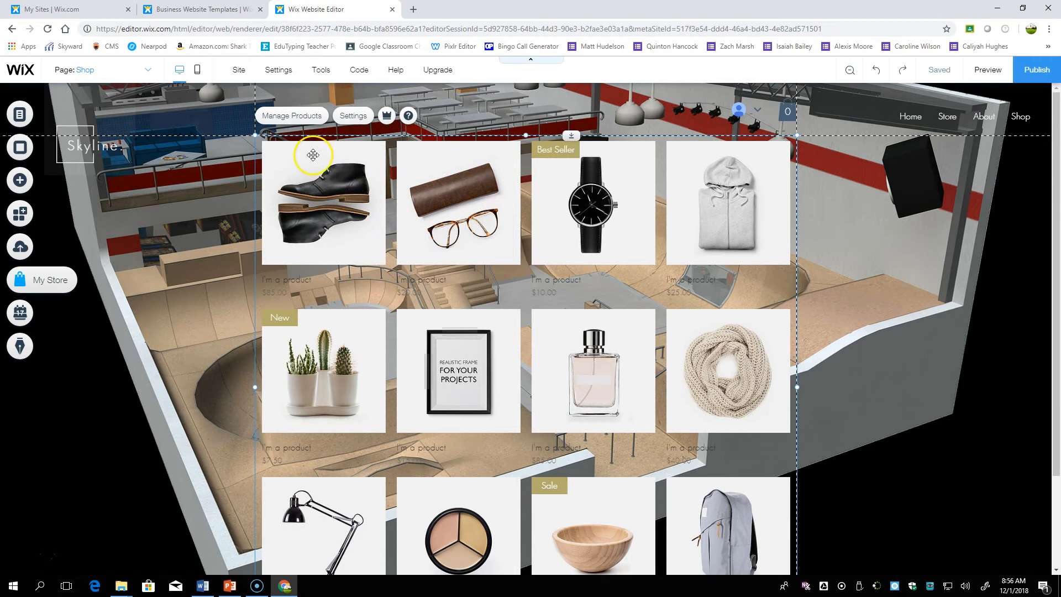
click(300, 119)
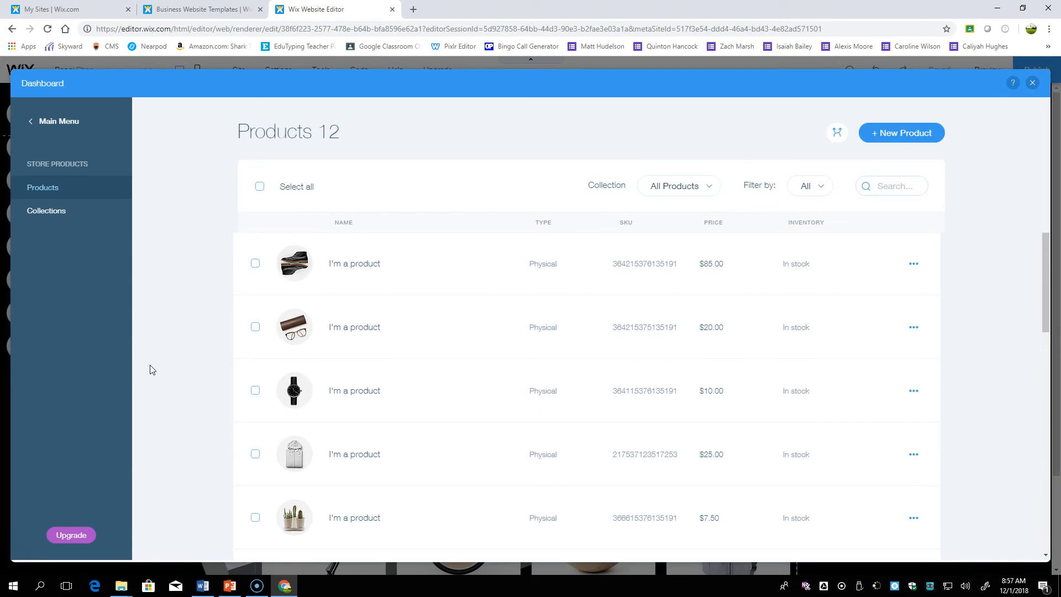
click(254, 264)
click(255, 326)
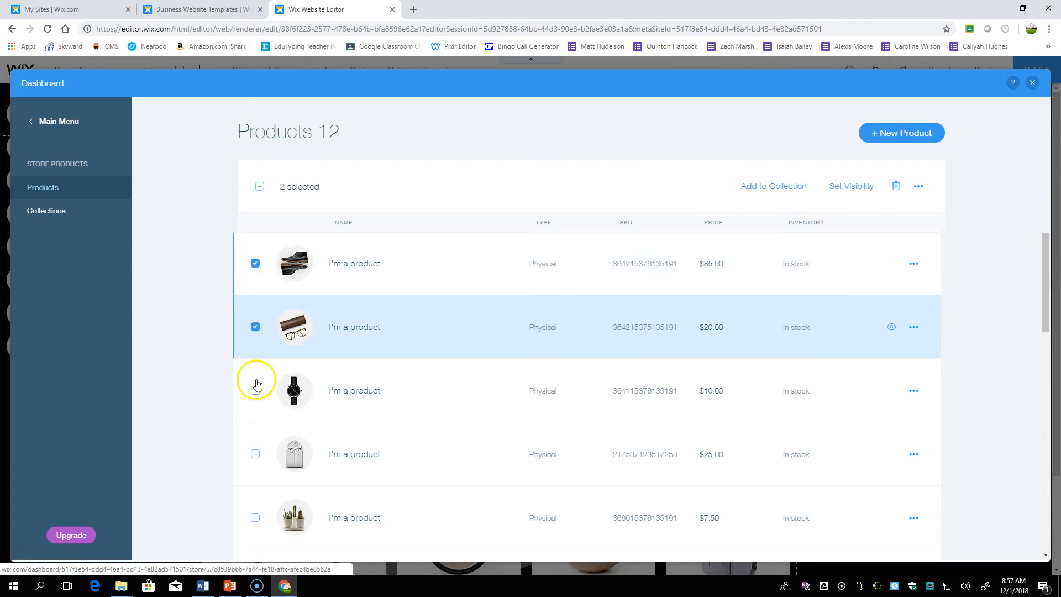
click(255, 391)
click(256, 455)
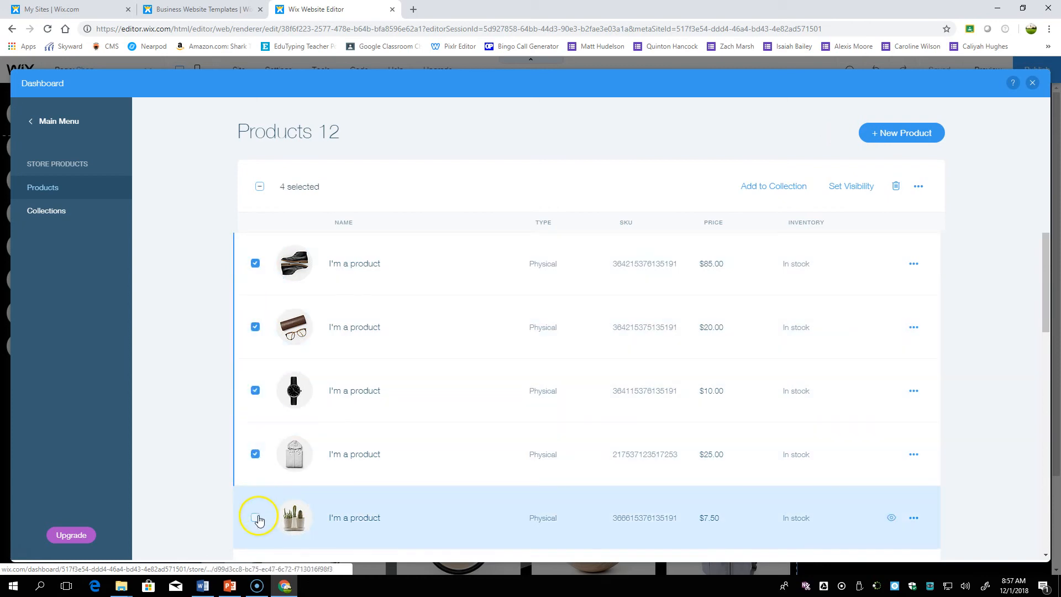
click(254, 522)
scroll(260, 475, down, 3)
click(255, 415)
click(255, 479)
click(255, 542)
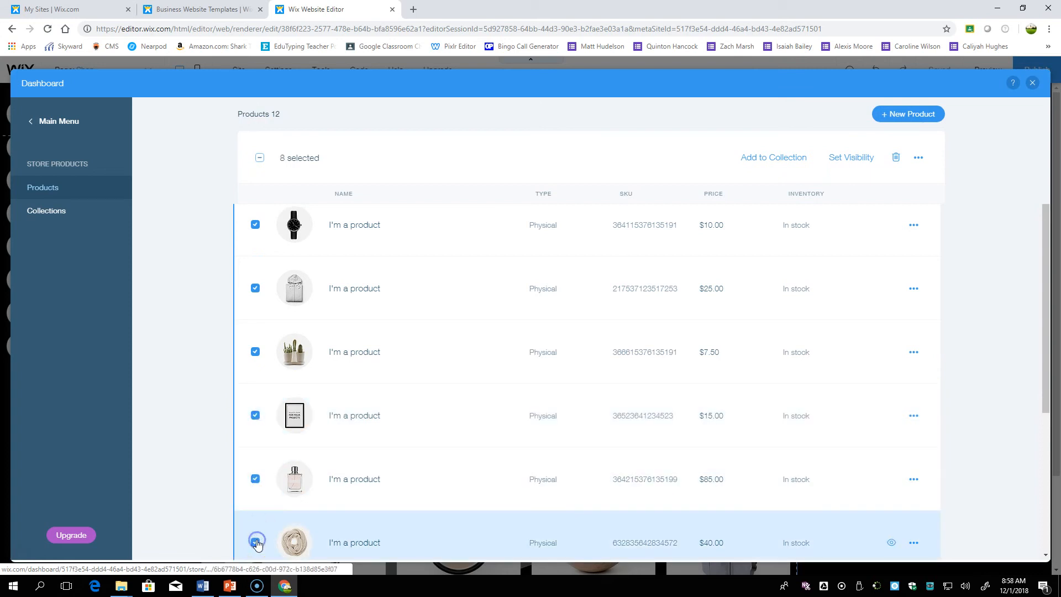
scroll(256, 539, down, 2)
click(255, 495)
scroll(256, 506, down, 2)
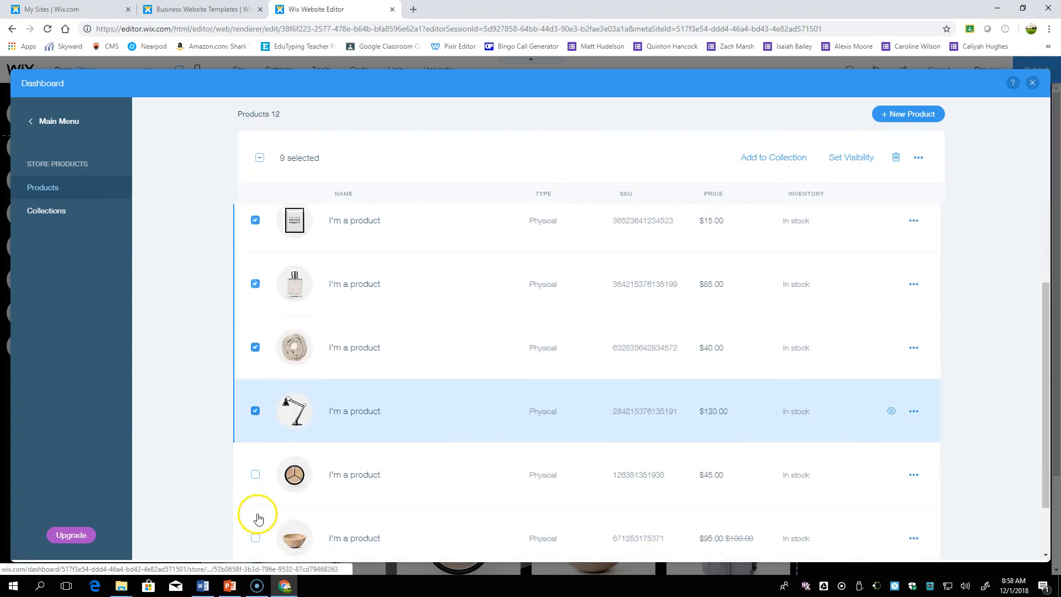
click(256, 448)
click(255, 512)
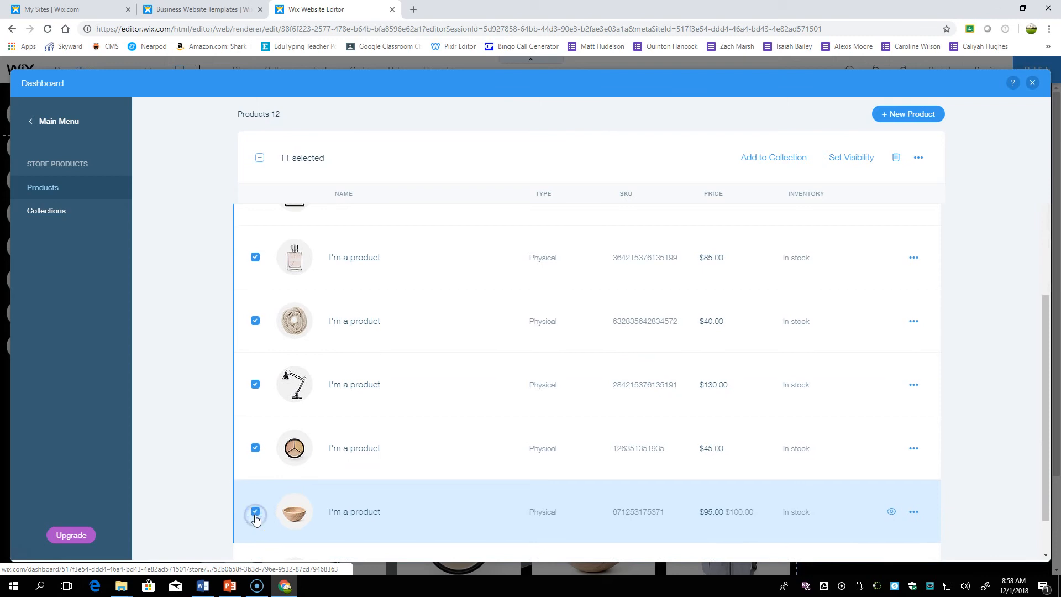
scroll(254, 511, down, 1)
scroll(55, 486, up, 10)
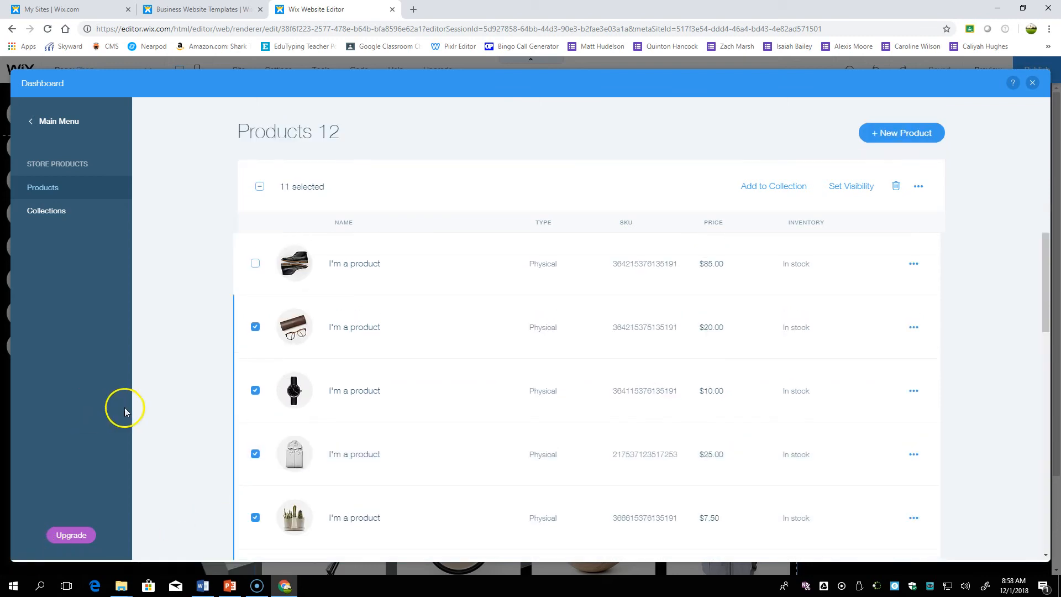
click(895, 188)
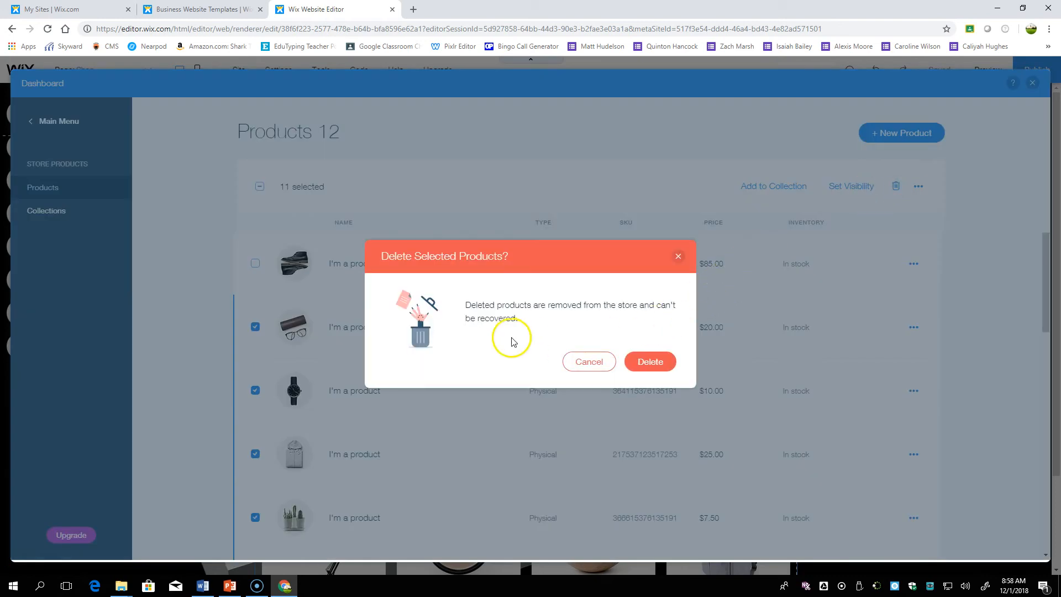
click(660, 362)
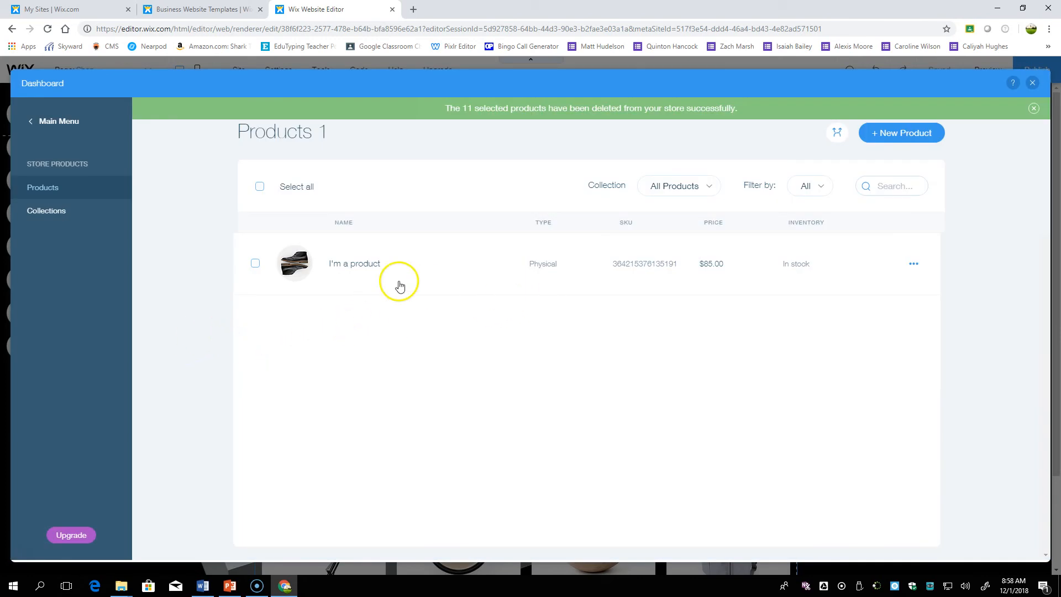
Examine the shoe product's images, basic info, options, inventory and shipping settings, and return to the product list without saving
click(350, 264)
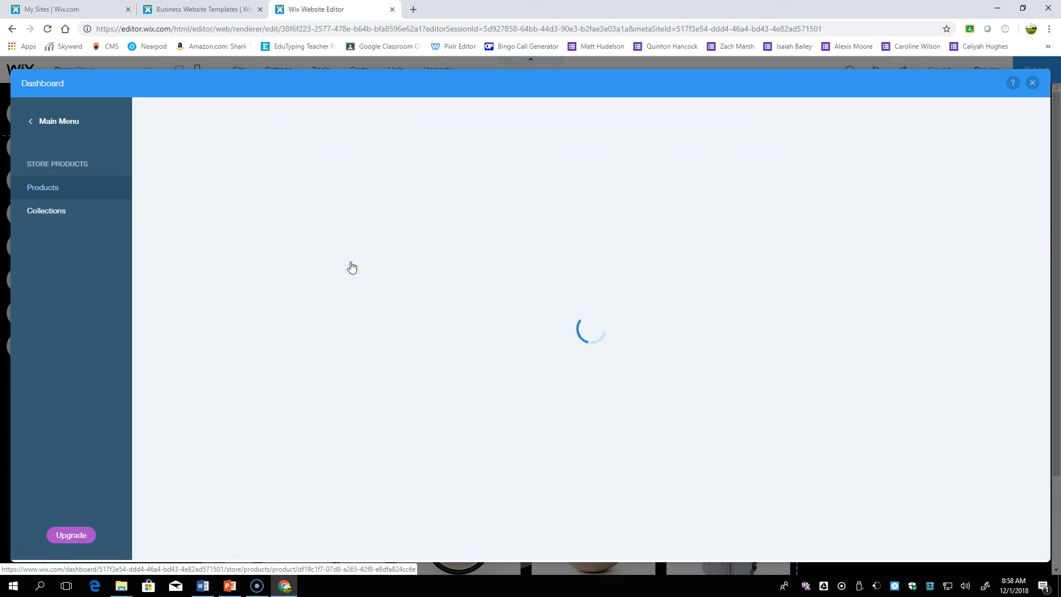
click(433, 269)
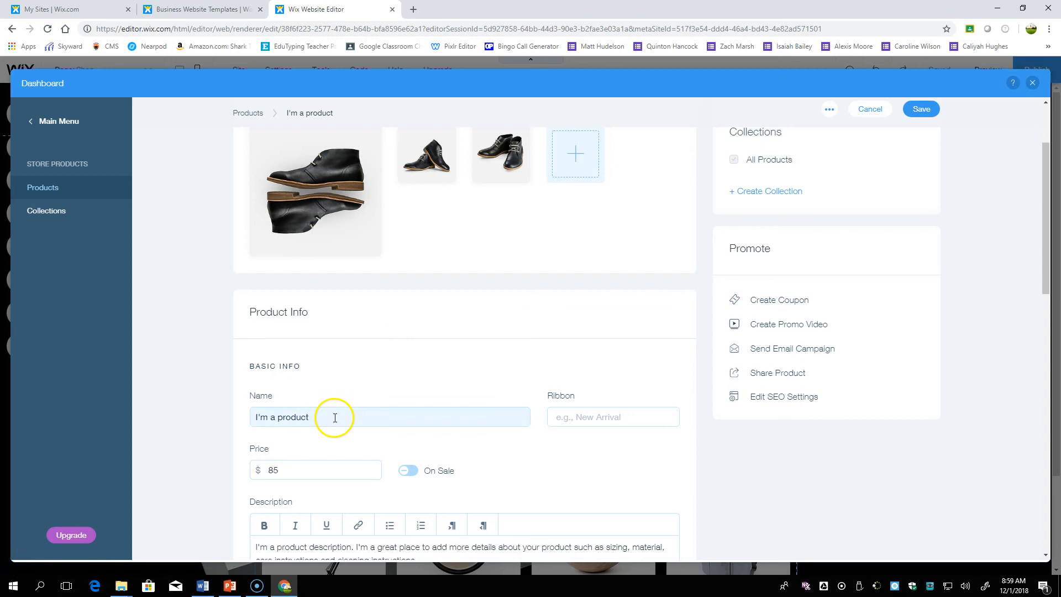
scroll(304, 468, down, 3)
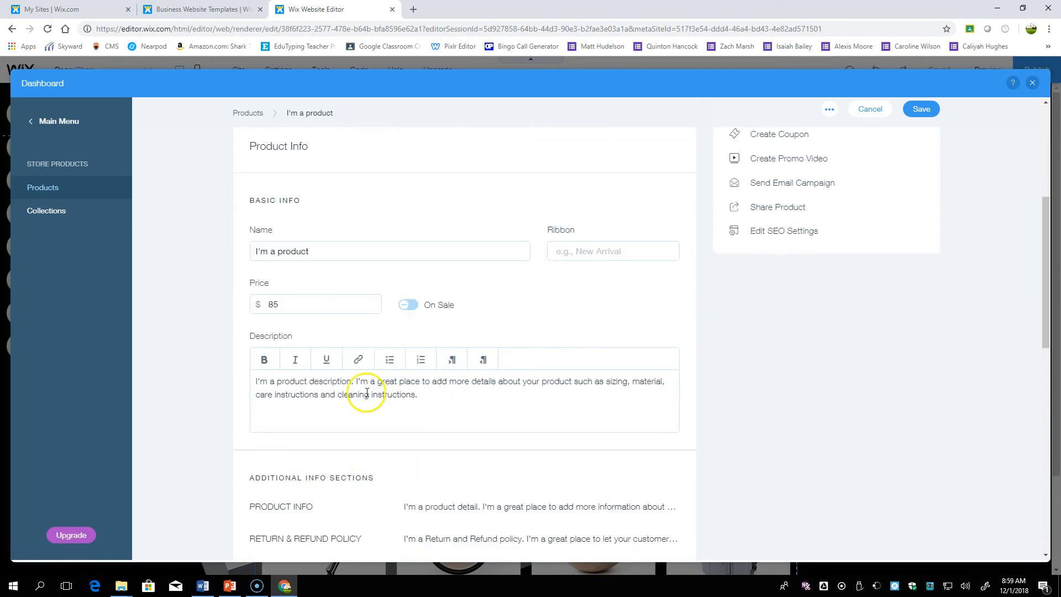
scroll(378, 393, up, 3)
scroll(382, 389, down, 2)
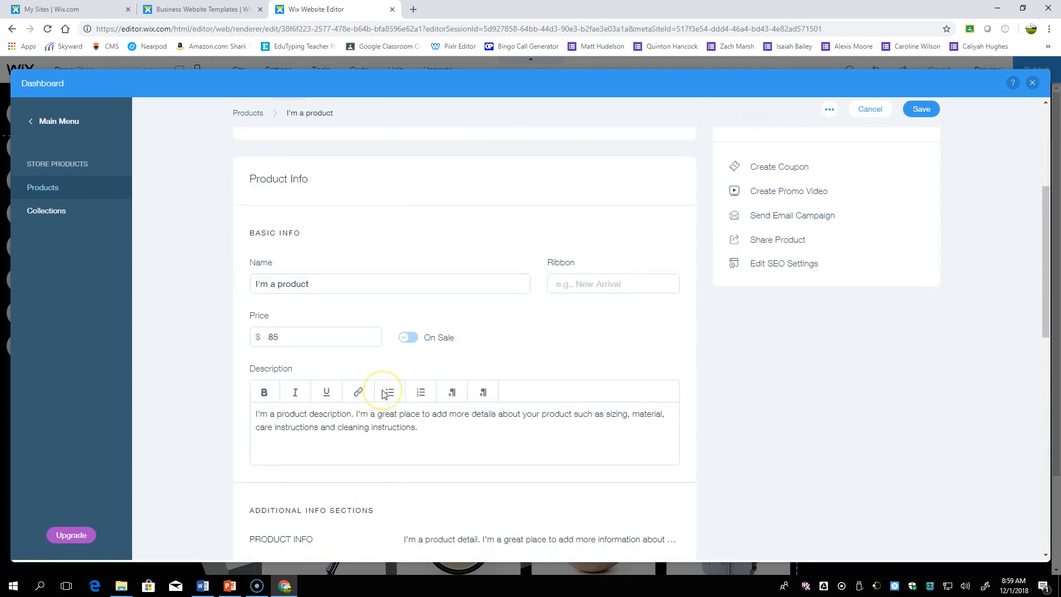
scroll(385, 393, down, 10)
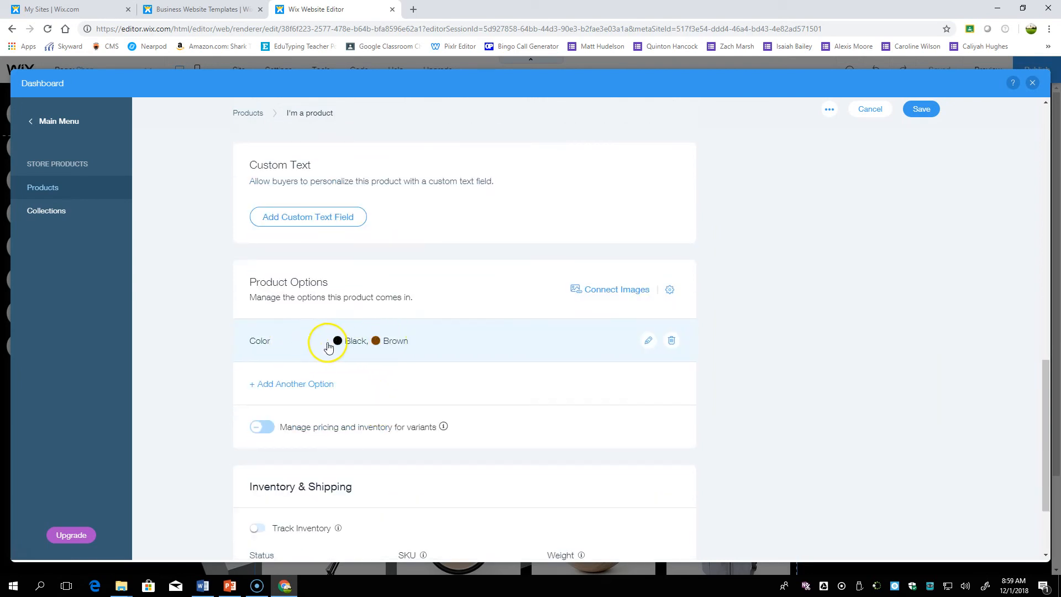
scroll(324, 383, down, 2)
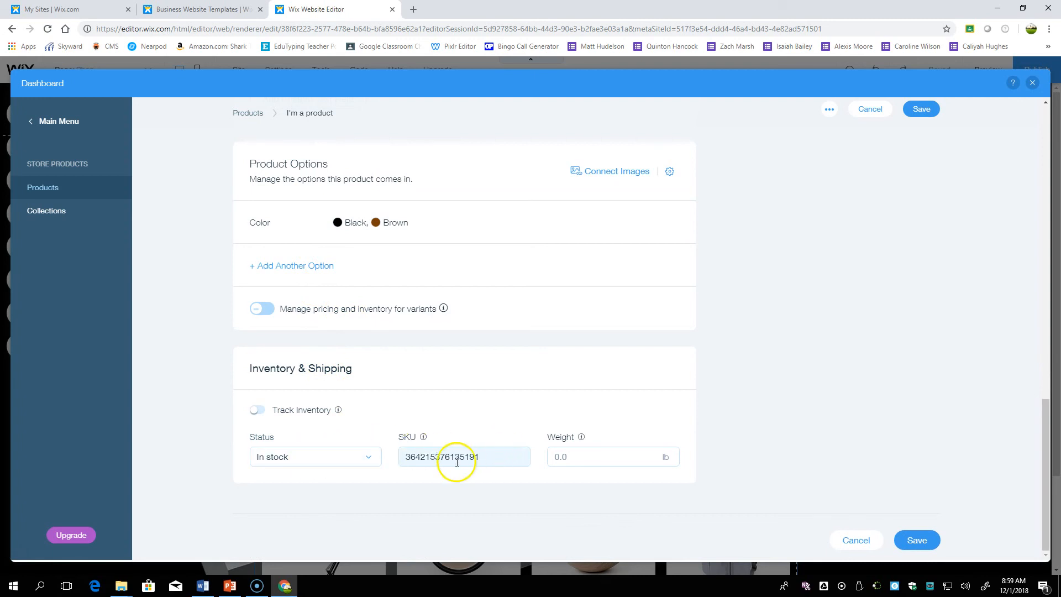
scroll(448, 397, up, 8)
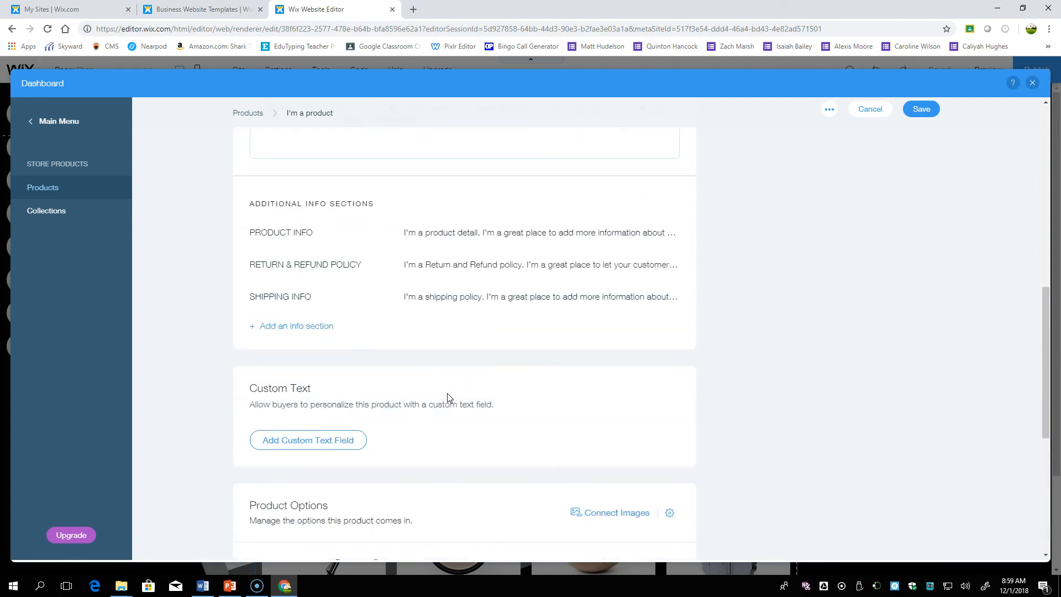
scroll(427, 388, up, 3)
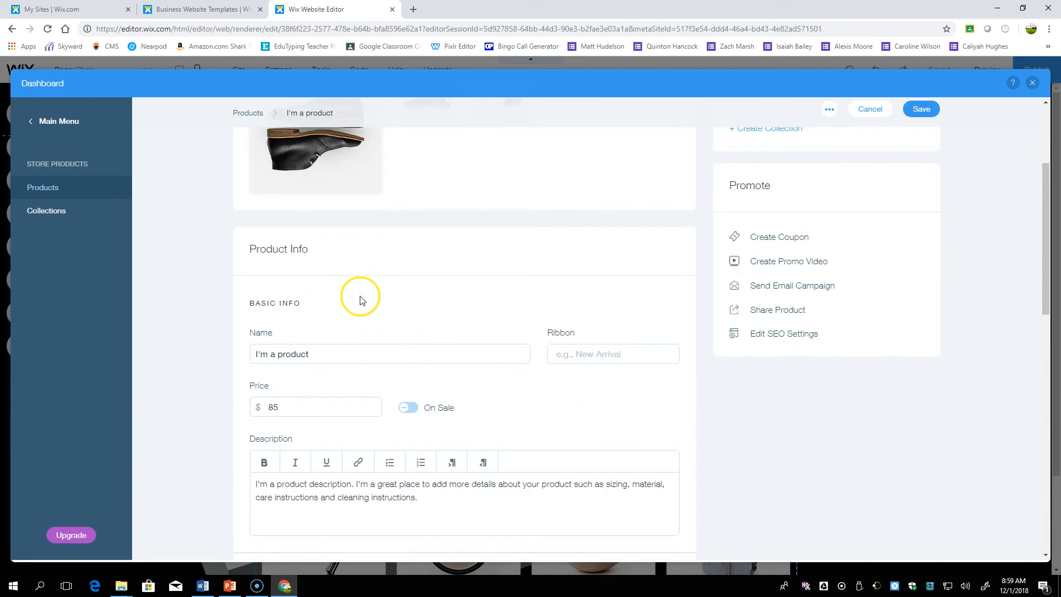
scroll(363, 292, up, 3)
scroll(398, 318, up, 1)
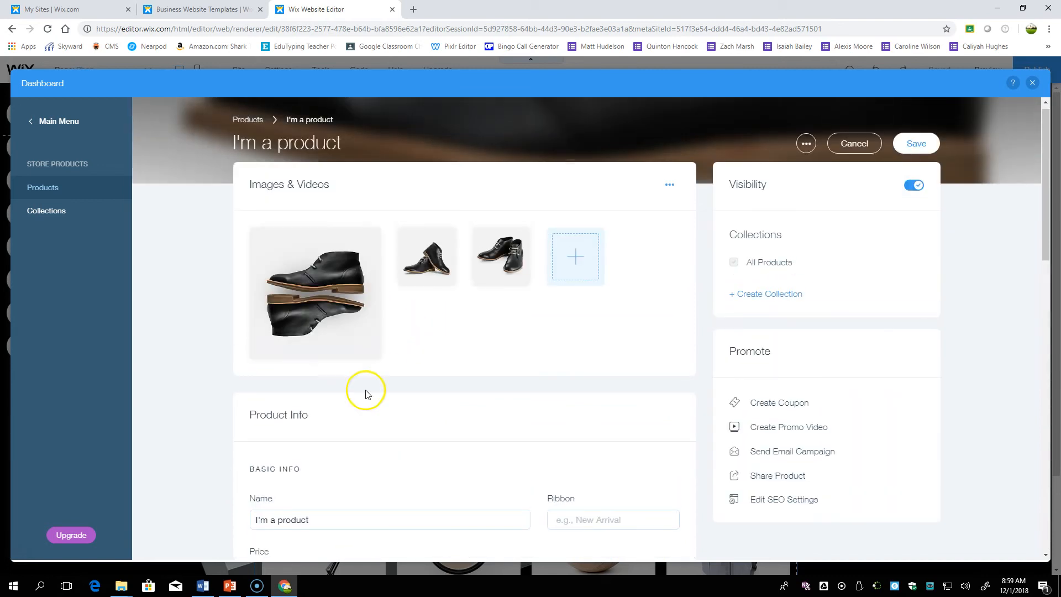
scroll(331, 257, down, 1)
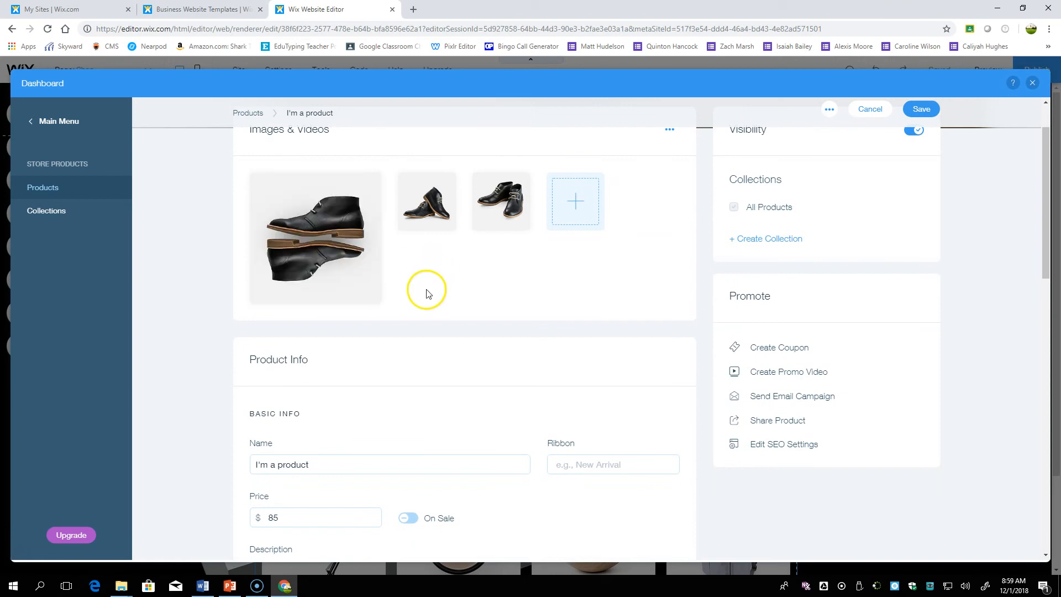
scroll(426, 289, down, 2)
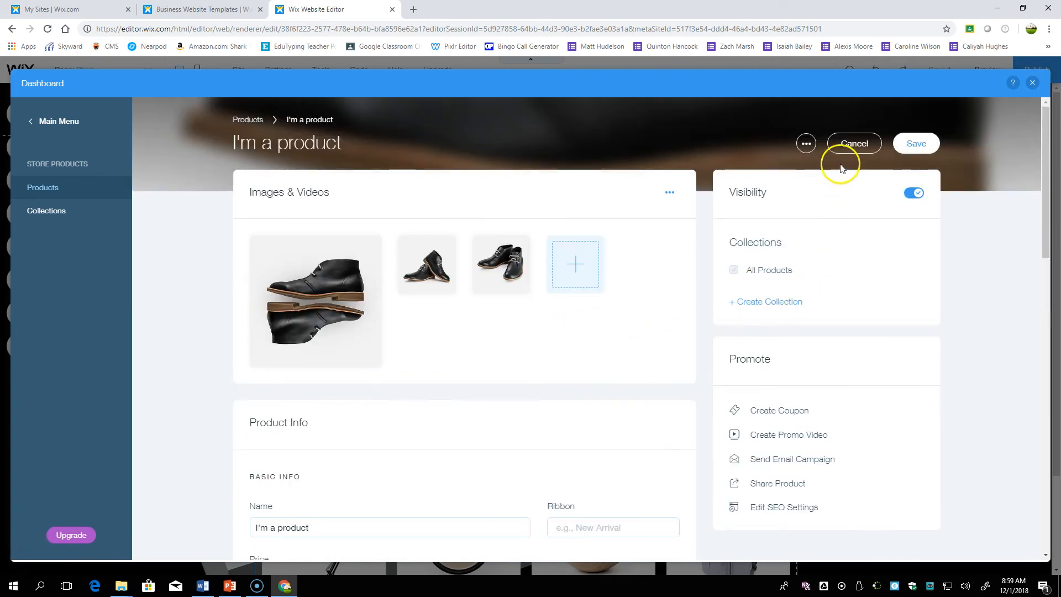
click(851, 145)
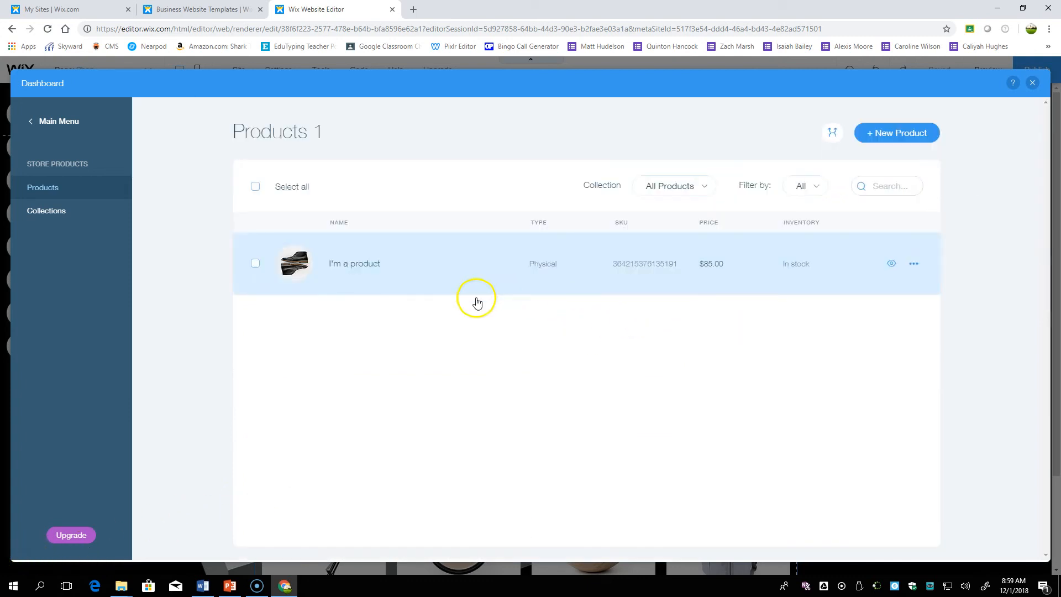
Delete the remaining sample shoe product from the store
click(257, 263)
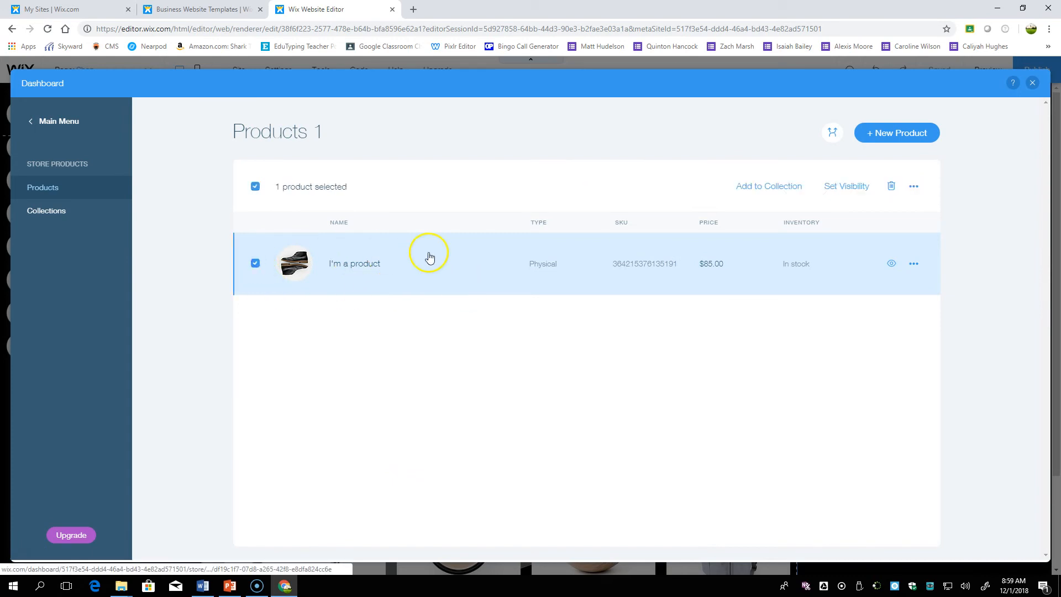
click(895, 187)
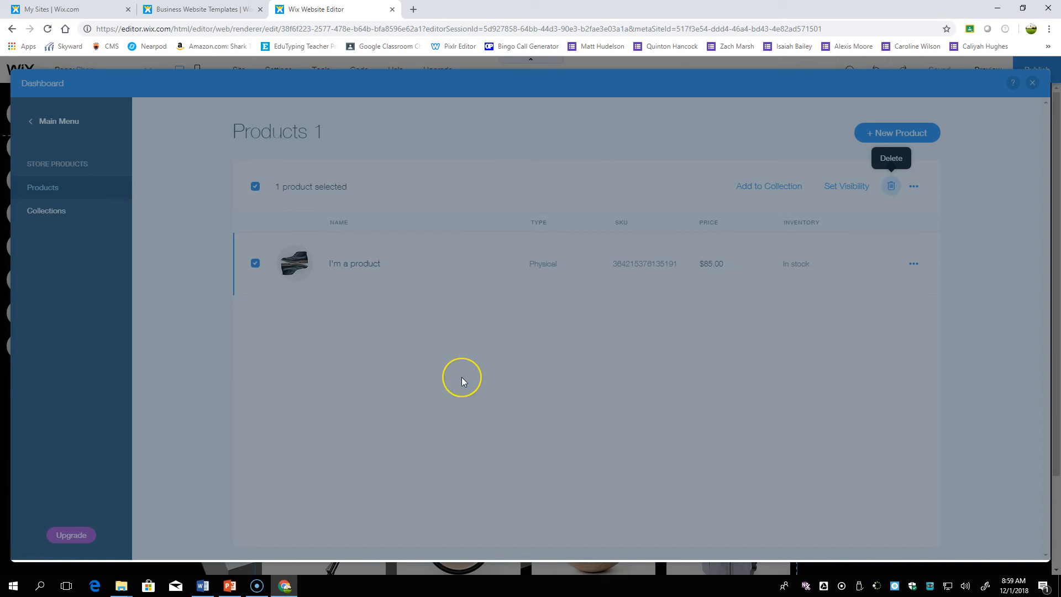
click(651, 362)
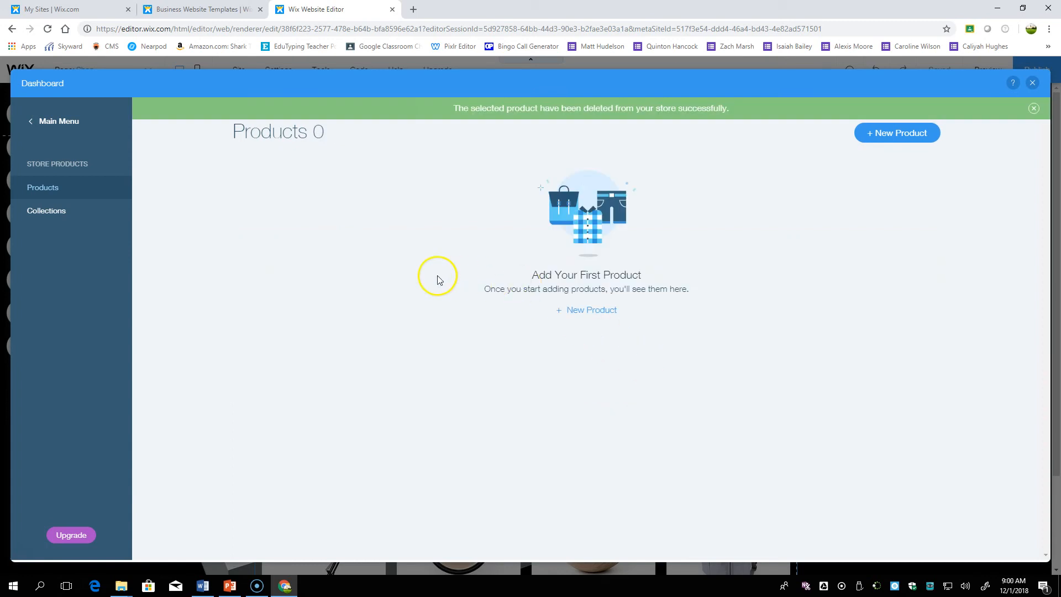
Start a new store product and set its price to $150
click(896, 141)
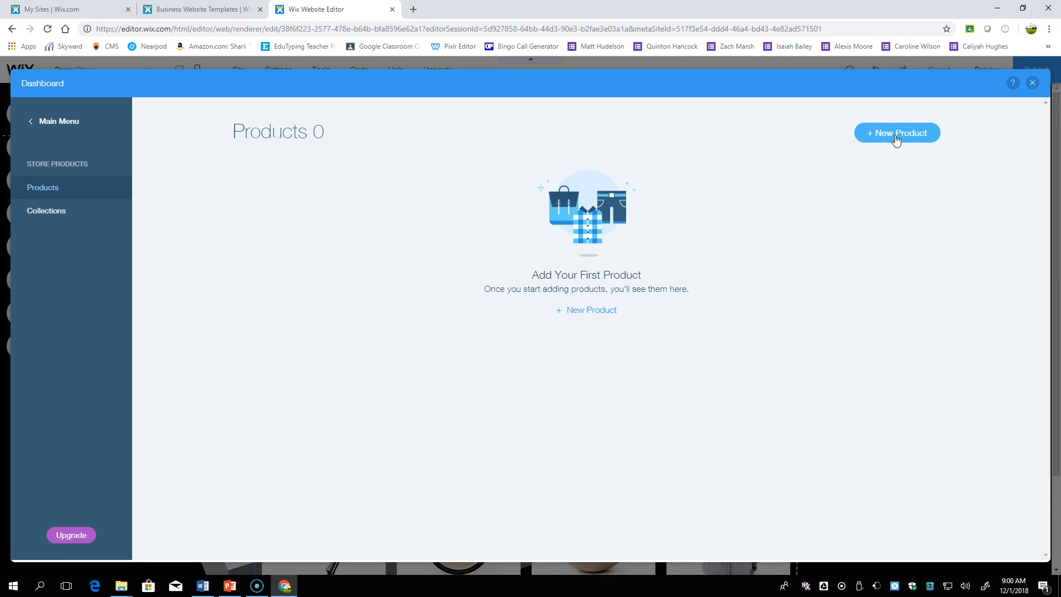
click(896, 139)
click(883, 209)
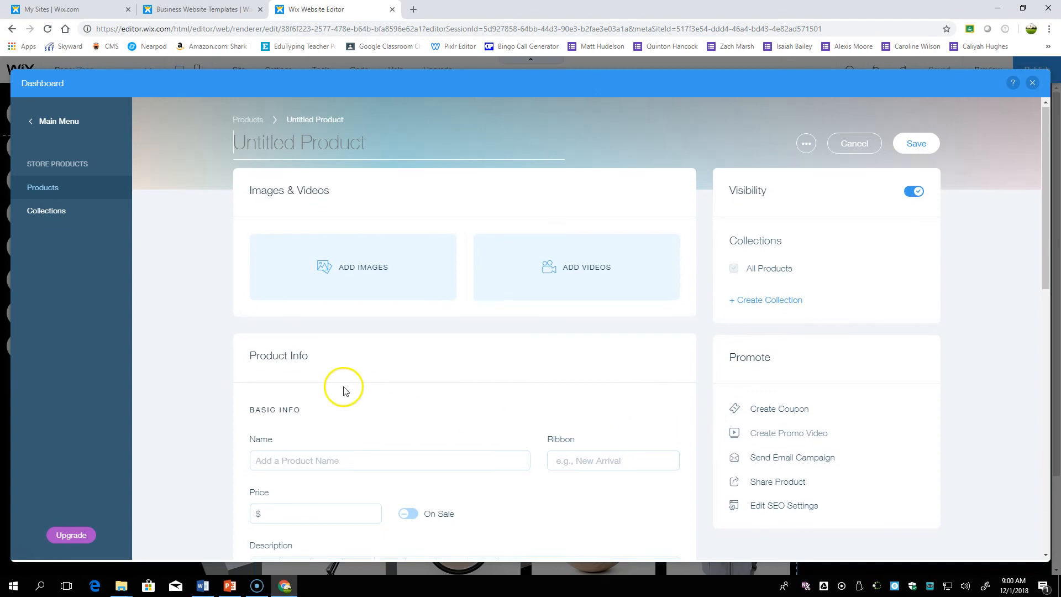
scroll(323, 409, down, 1)
scroll(324, 438, down, 2)
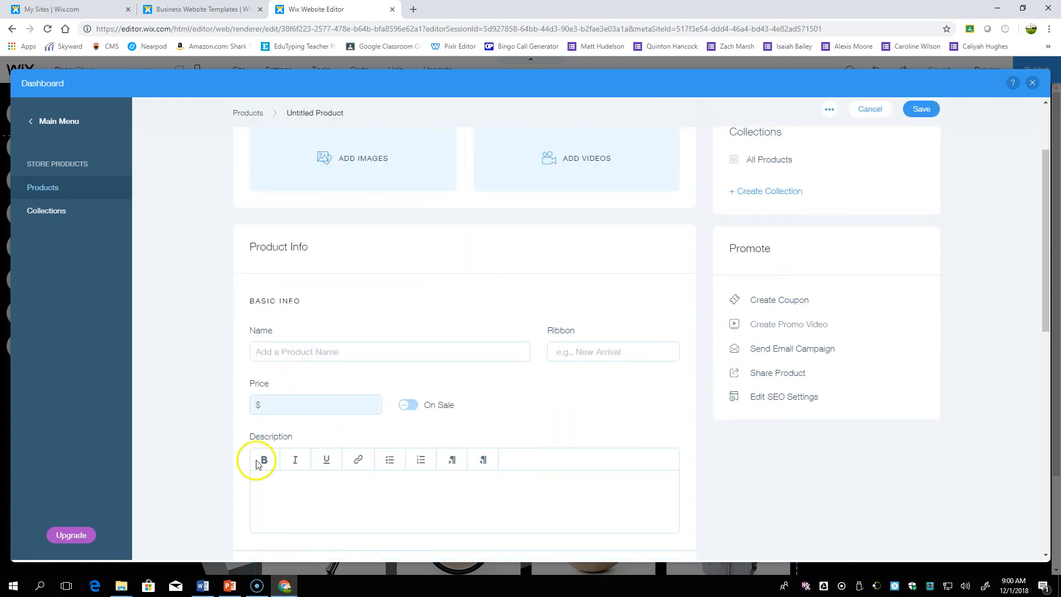
click(282, 405)
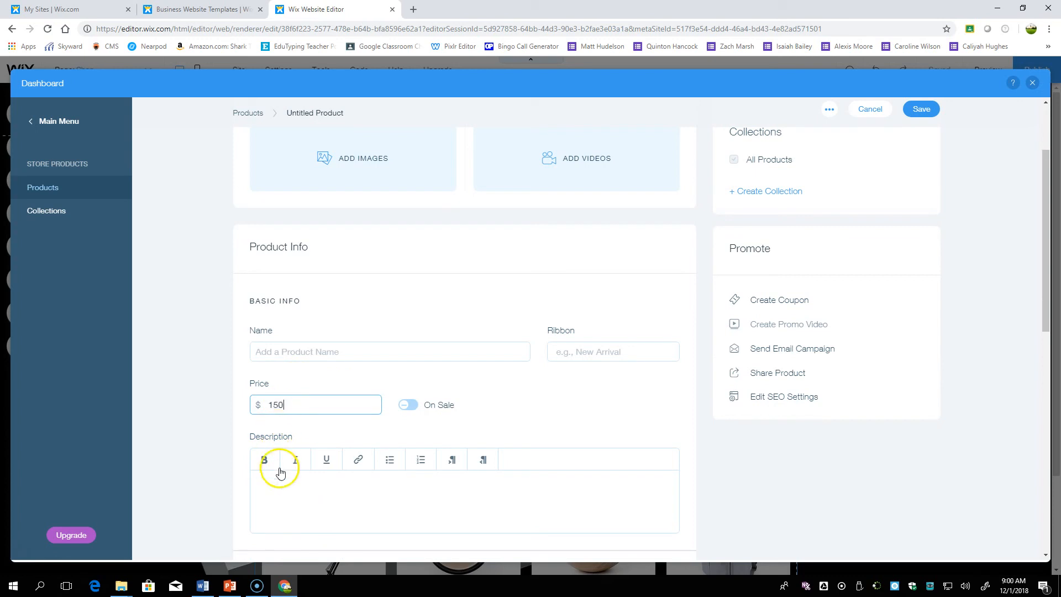
Paste the copied Globe G2 cruiser skateboard text as the product description and name the product "Globe G2"
click(294, 494)
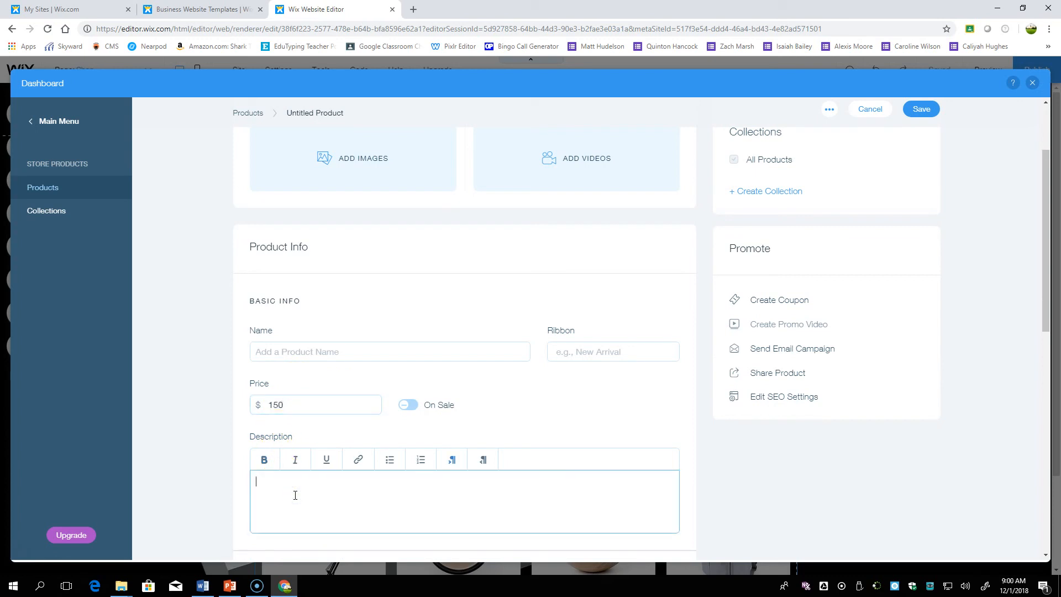
key(ctrl+v)
scroll(302, 487, up, 10)
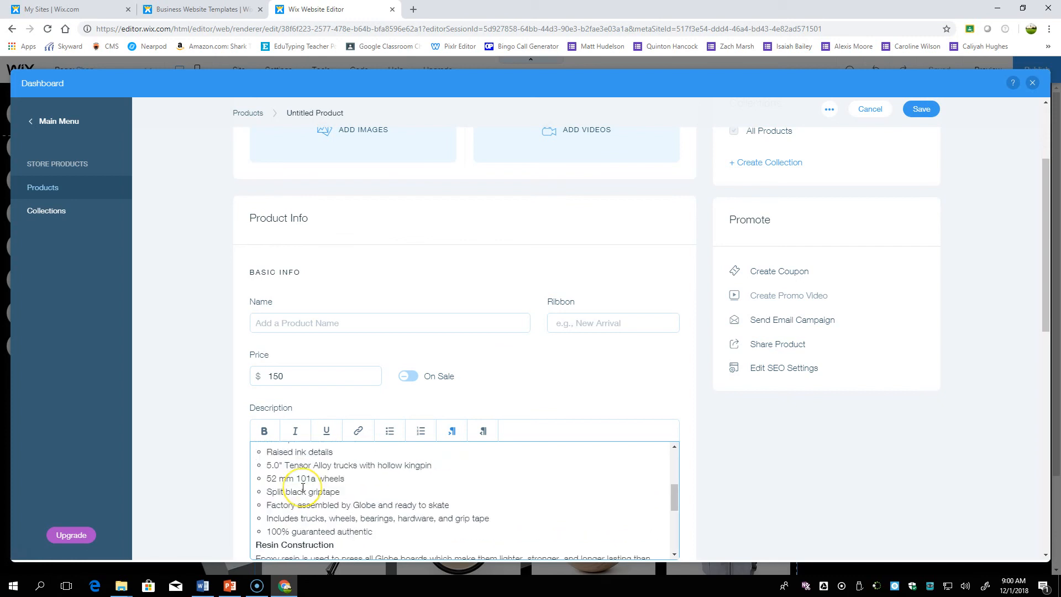
click(287, 322)
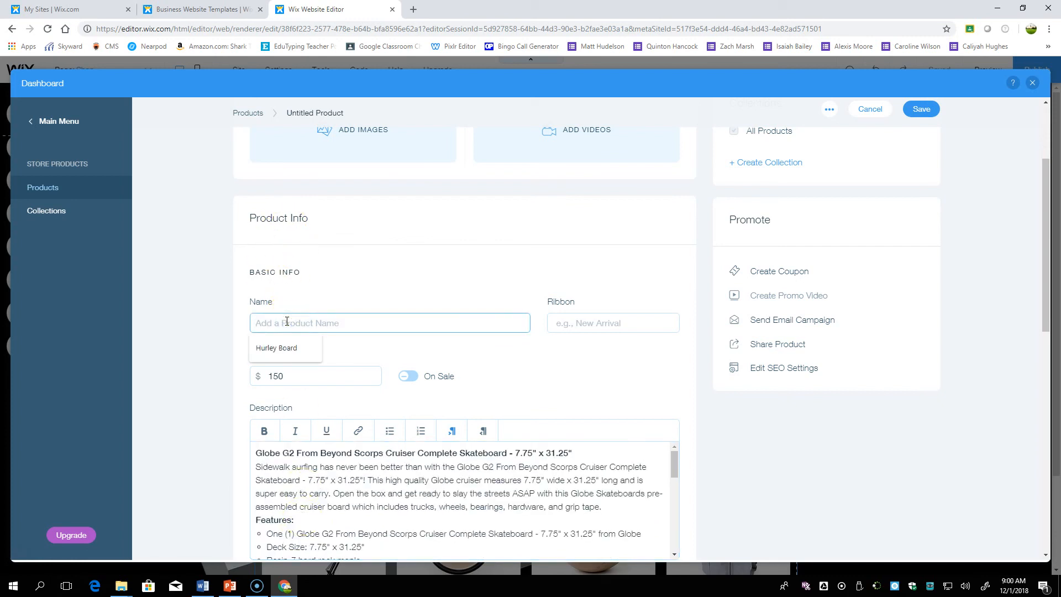
click(298, 321)
text(Globe G2)
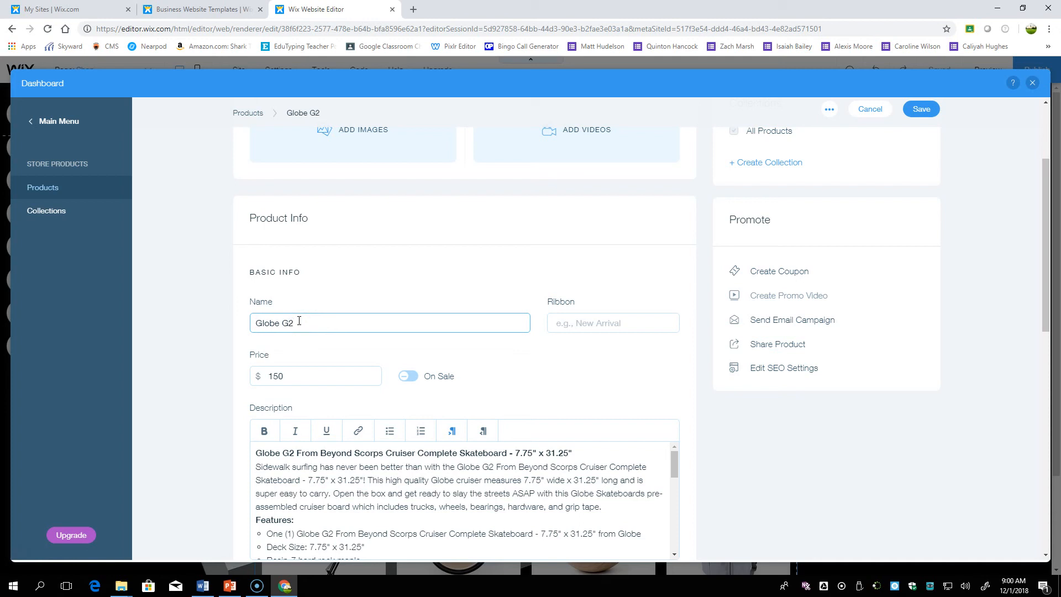
Add the image of the black skateboard with the red stocking from the site's uploaded media to the product
scroll(415, 249, up, 3)
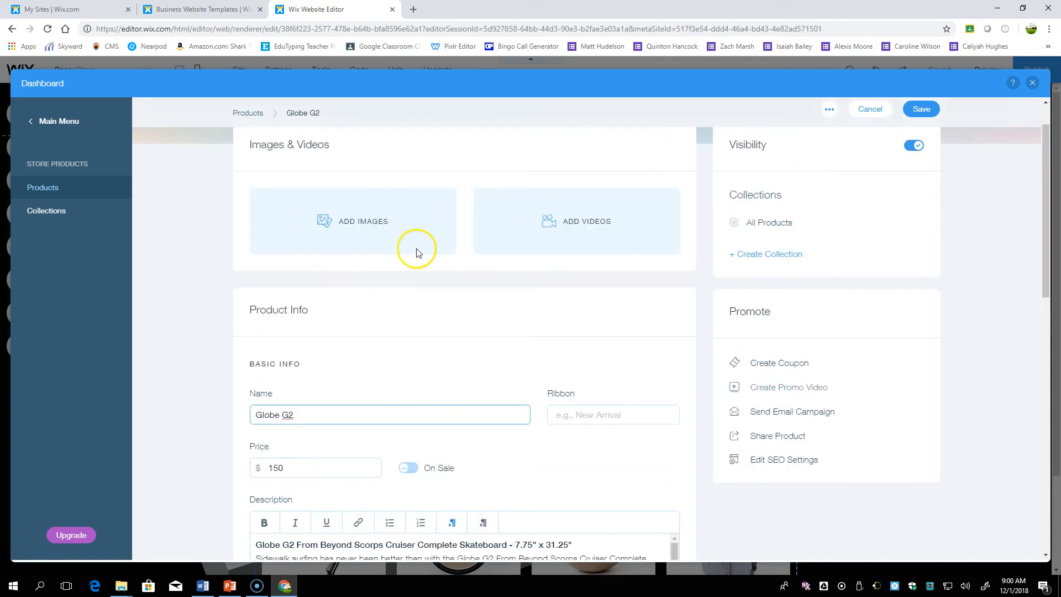
click(367, 272)
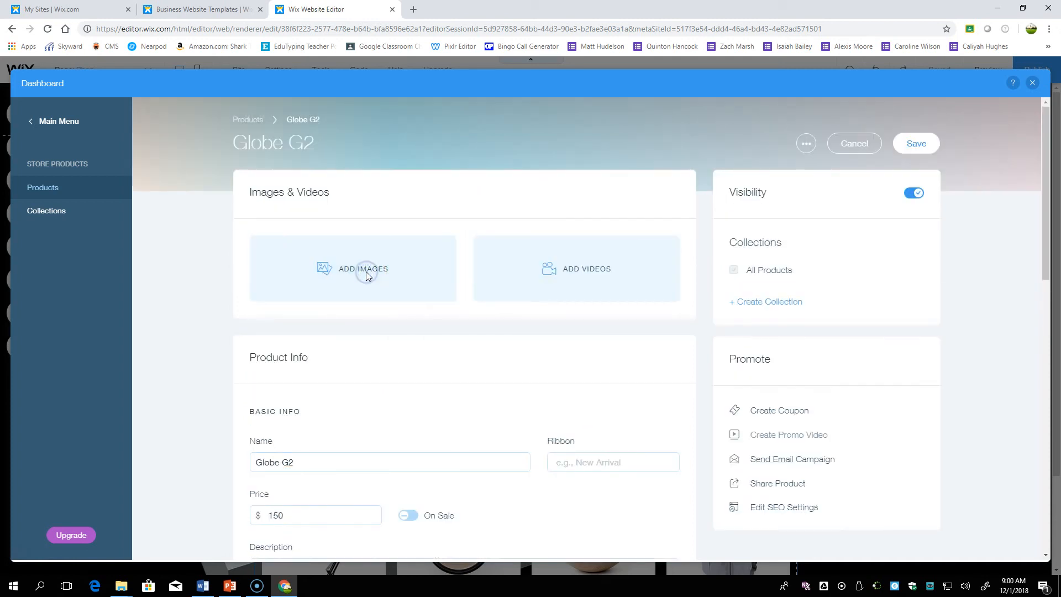
click(365, 273)
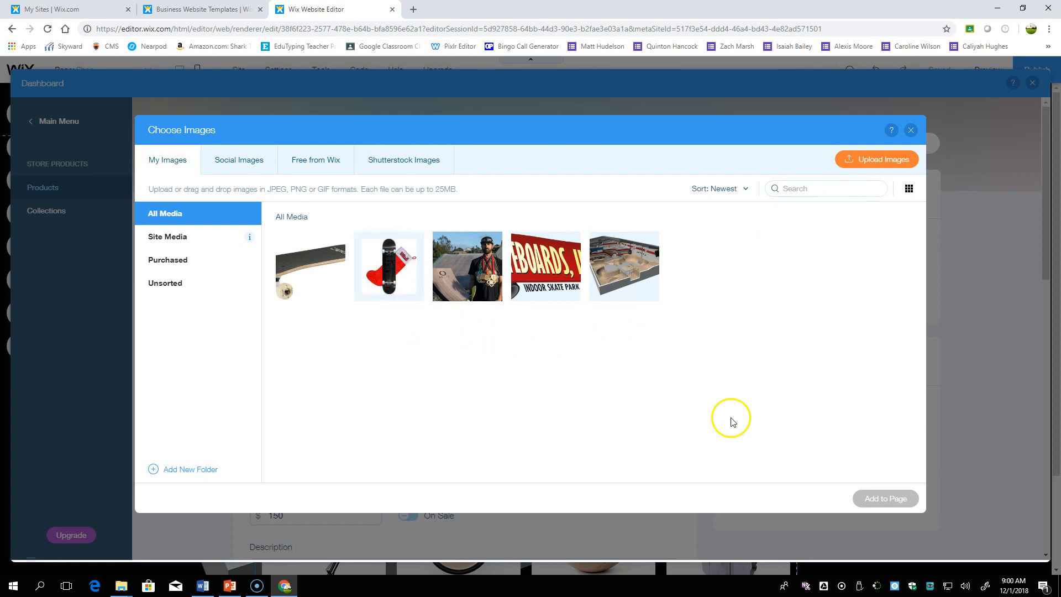
mouse_move(391, 273)
click(390, 265)
click(886, 499)
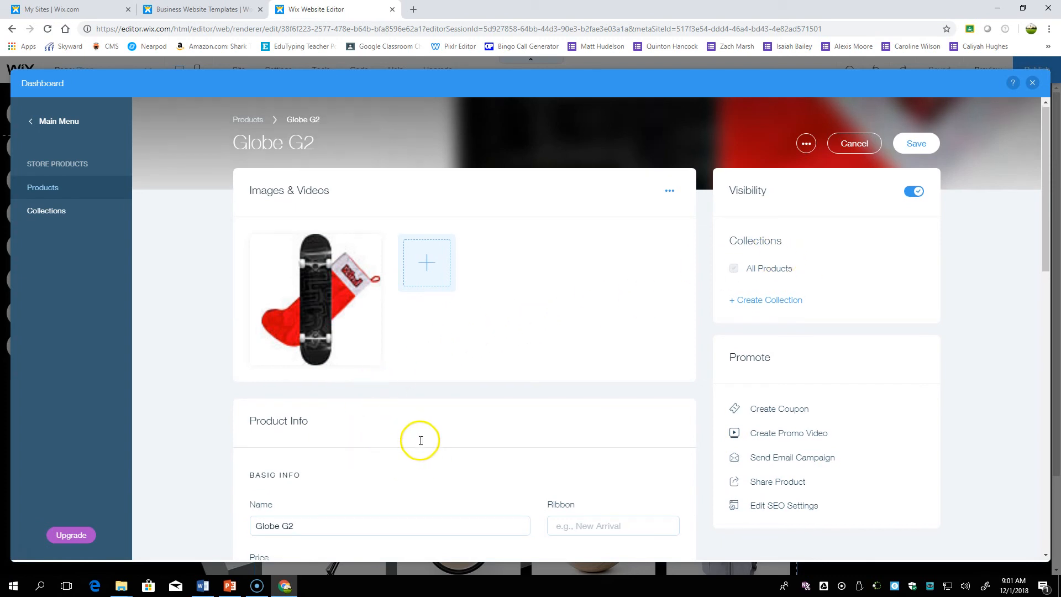
Save the Globe G2 product and return from the store dashboard to the shop page in the editor
scroll(425, 453, down, 2)
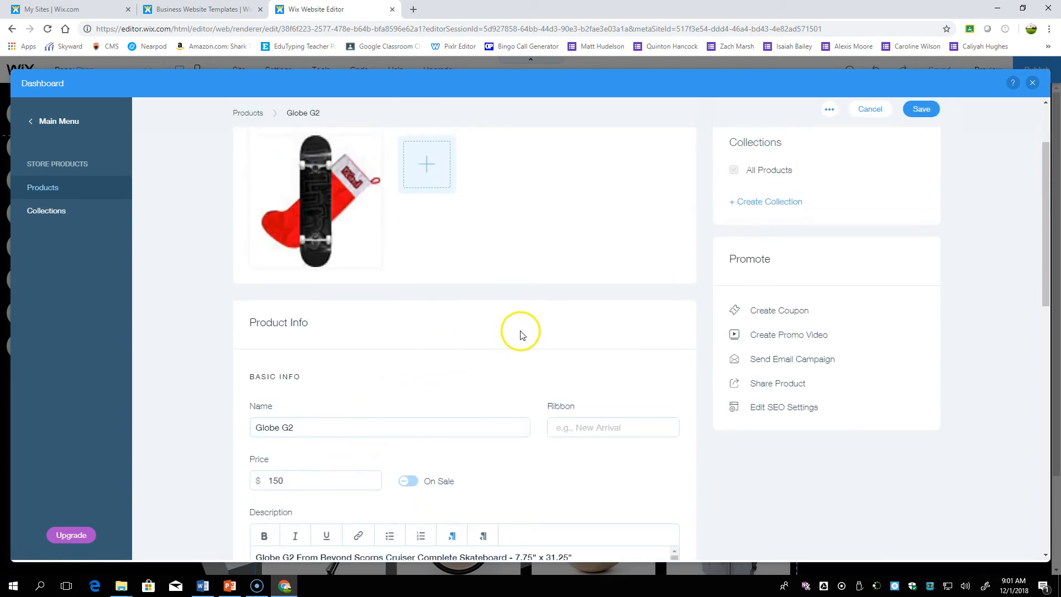
scroll(519, 332, up, 2)
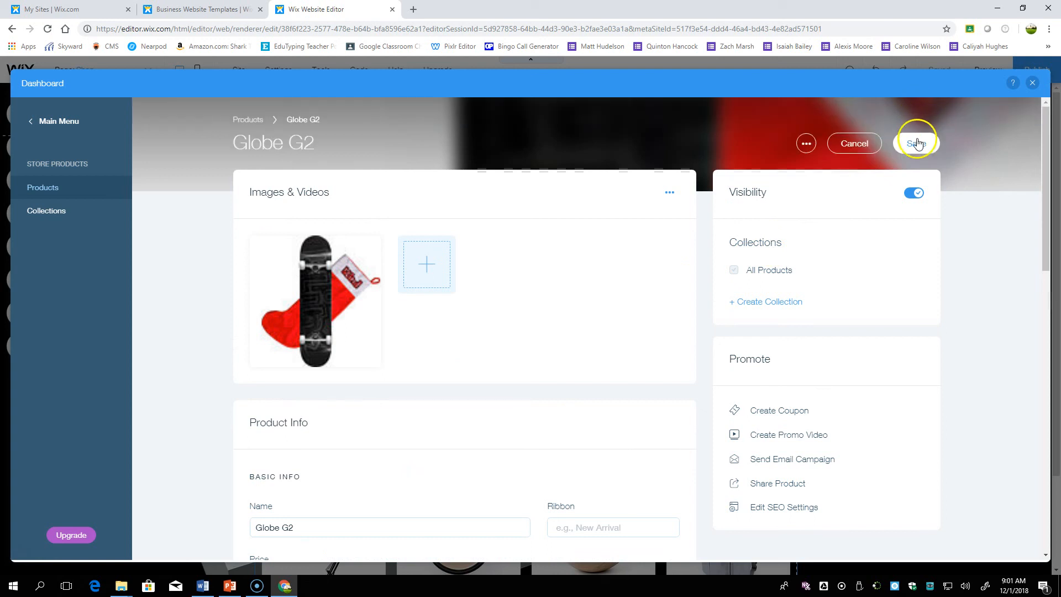
click(917, 145)
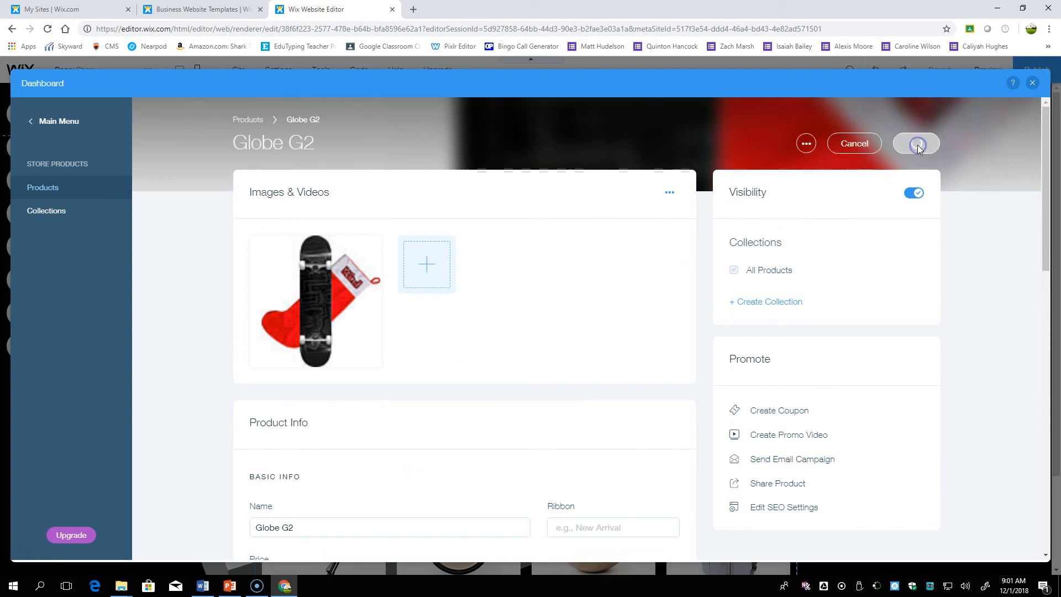
click(18, 562)
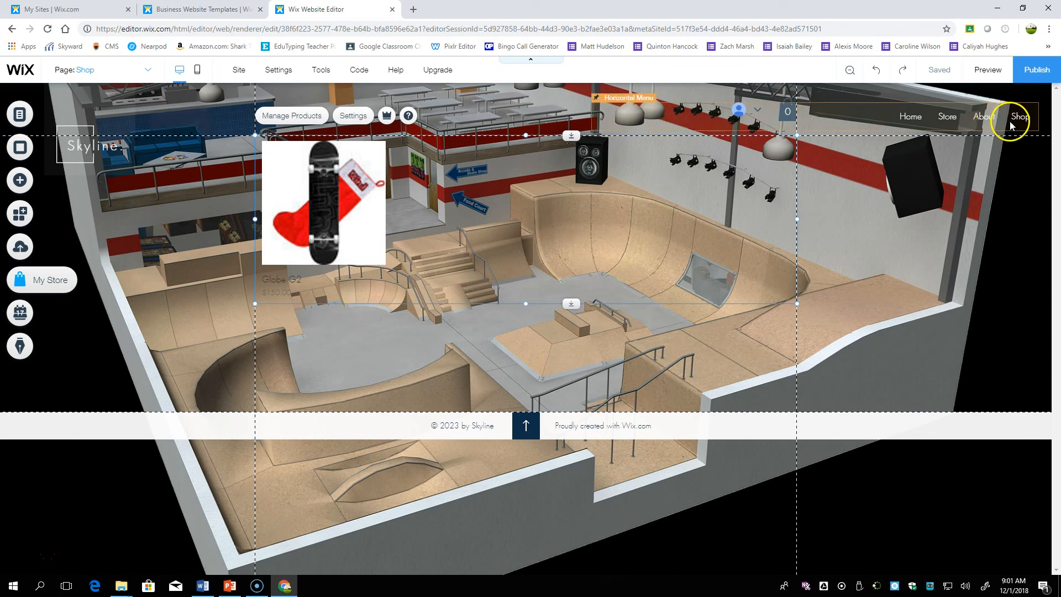
Look over the settings categories of the shop page's product gallery and close them without changes
click(357, 117)
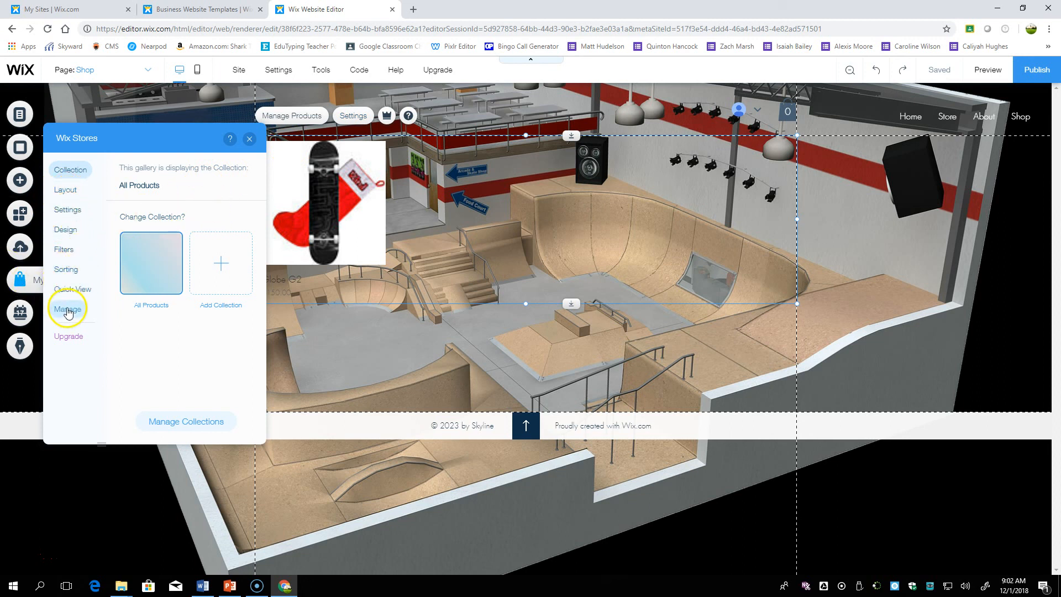
click(249, 139)
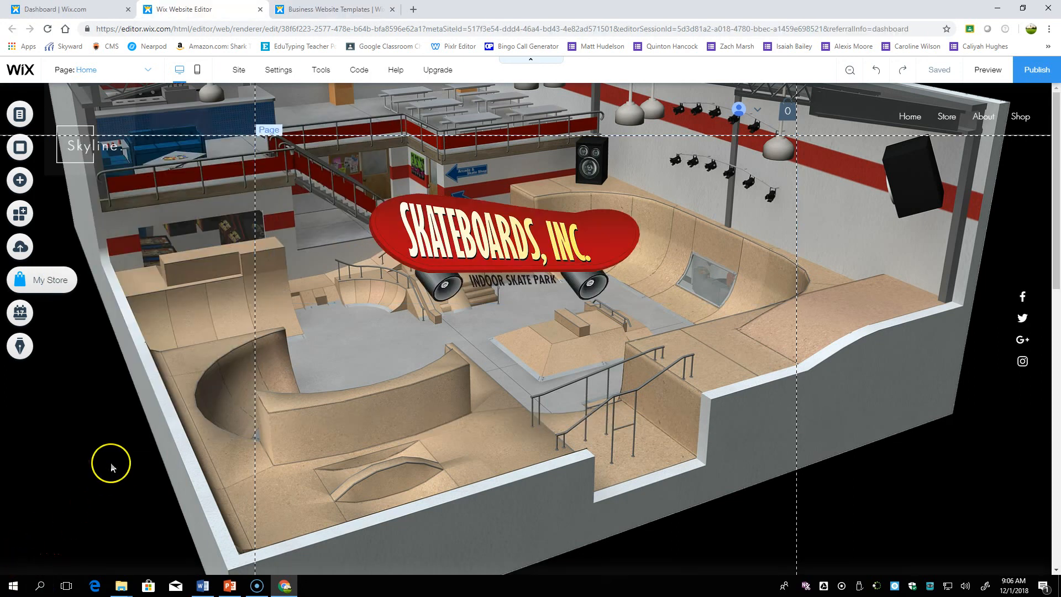
Save the site with "samplesite" as the ending of its free web address
mouse_move(239, 71)
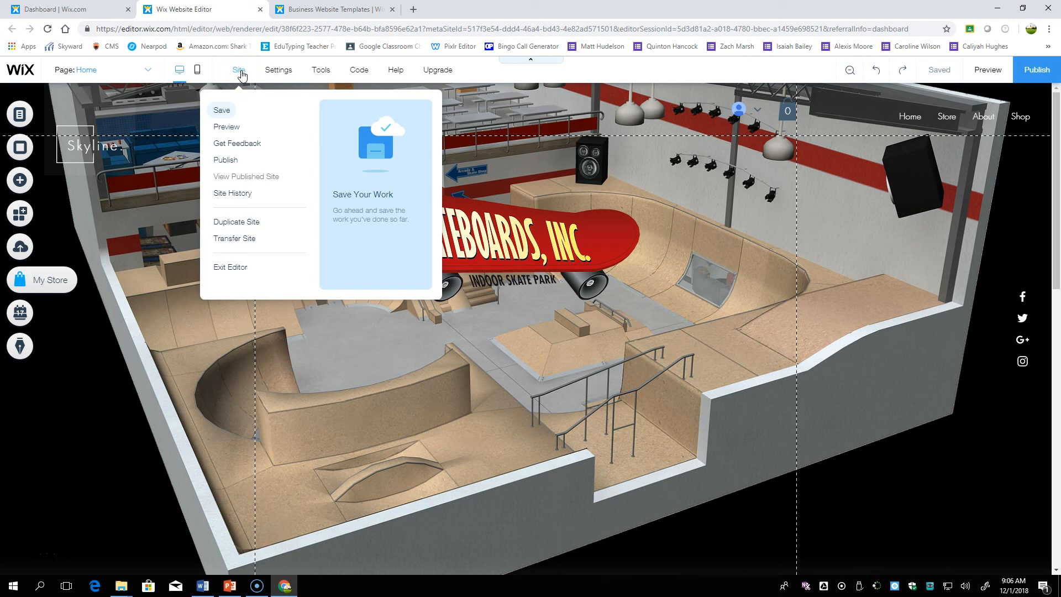
click(223, 111)
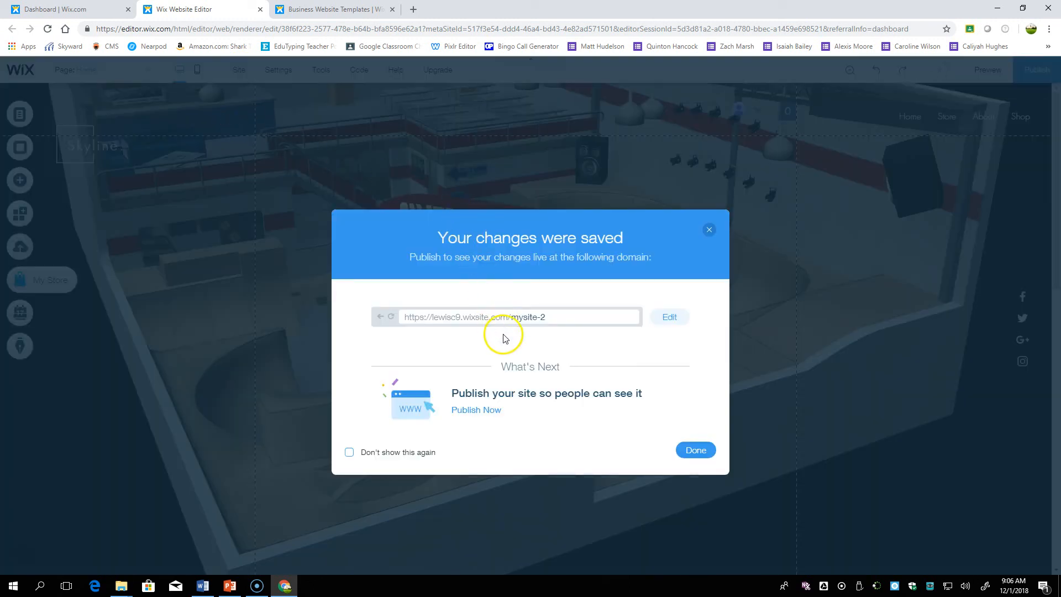
click(580, 319)
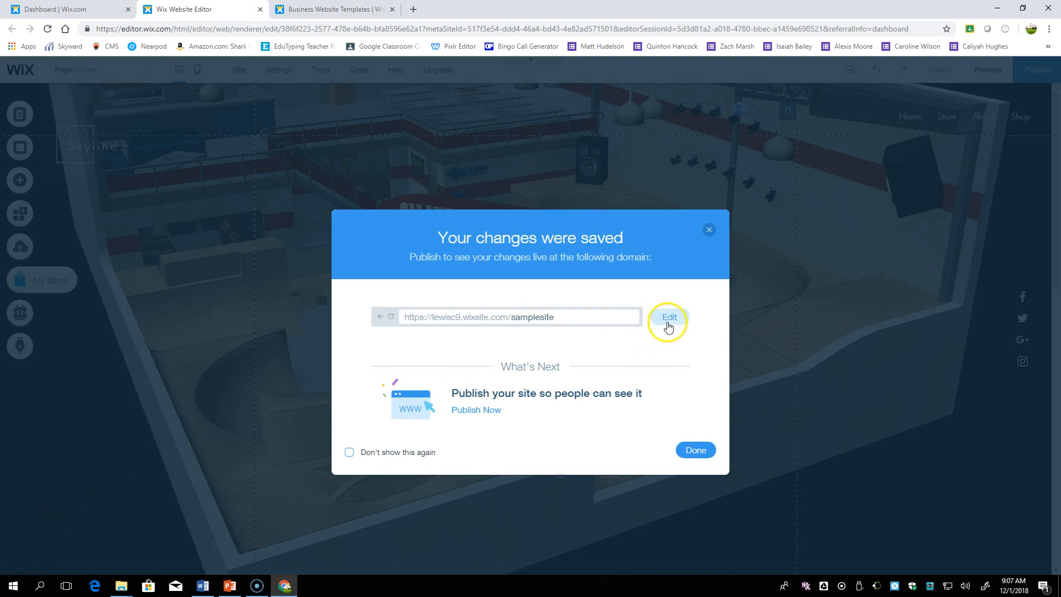
click(669, 319)
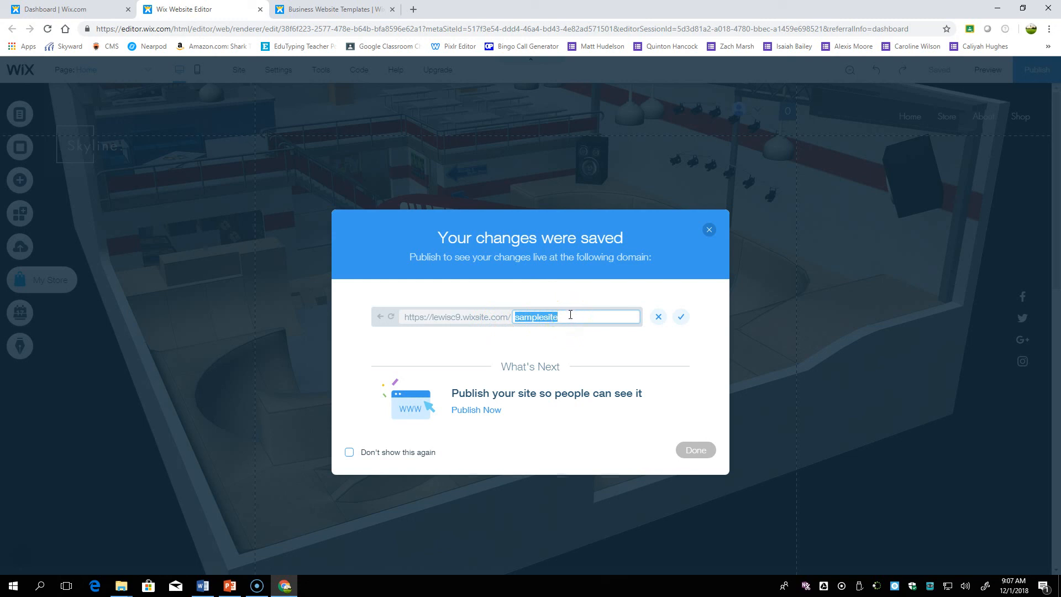
click(682, 318)
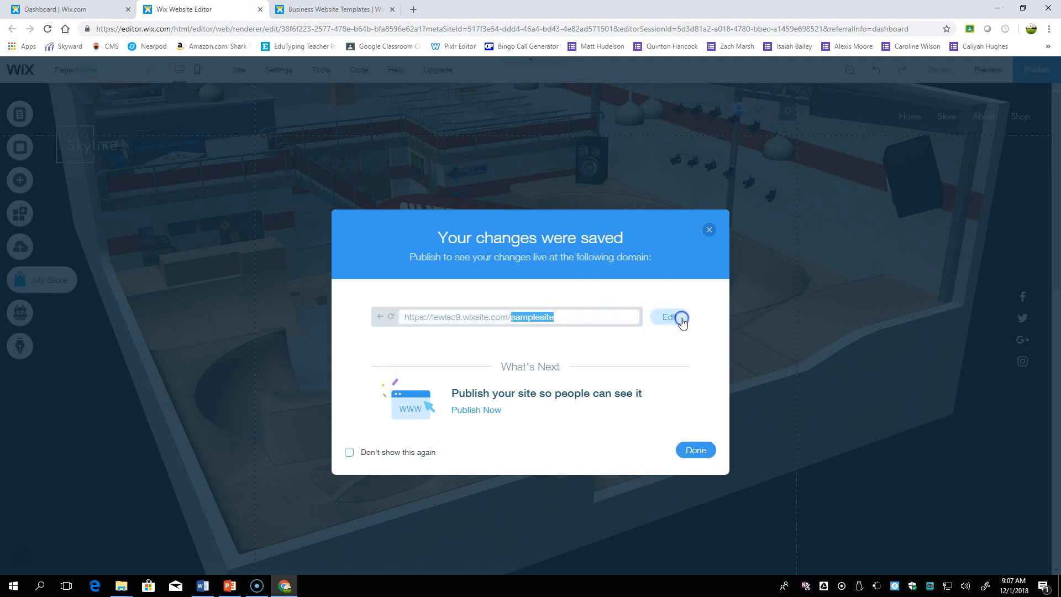
click(693, 451)
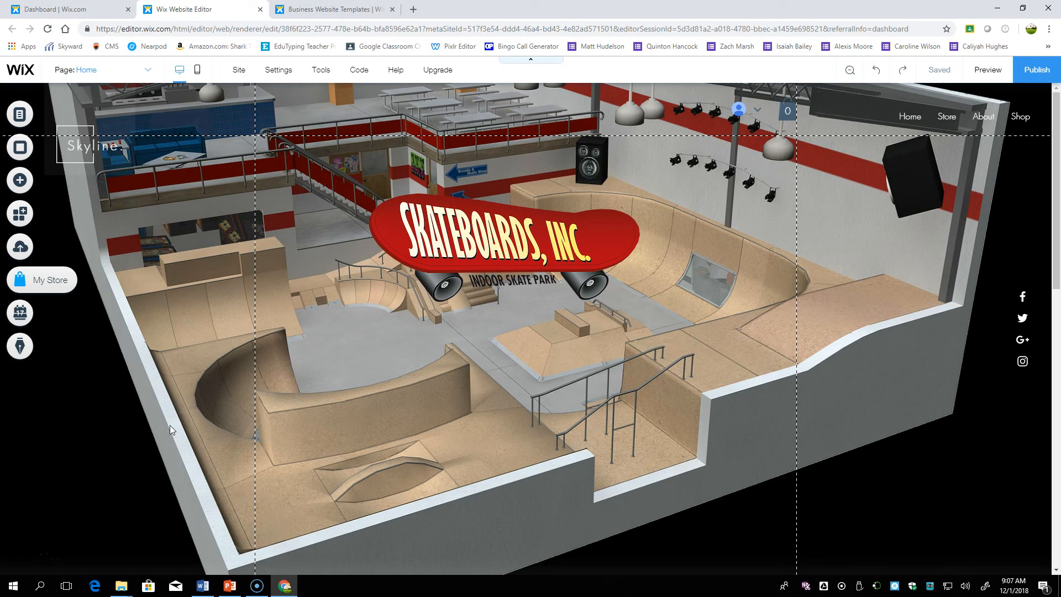
Publish the site online and return to the home page in the editor
click(1033, 72)
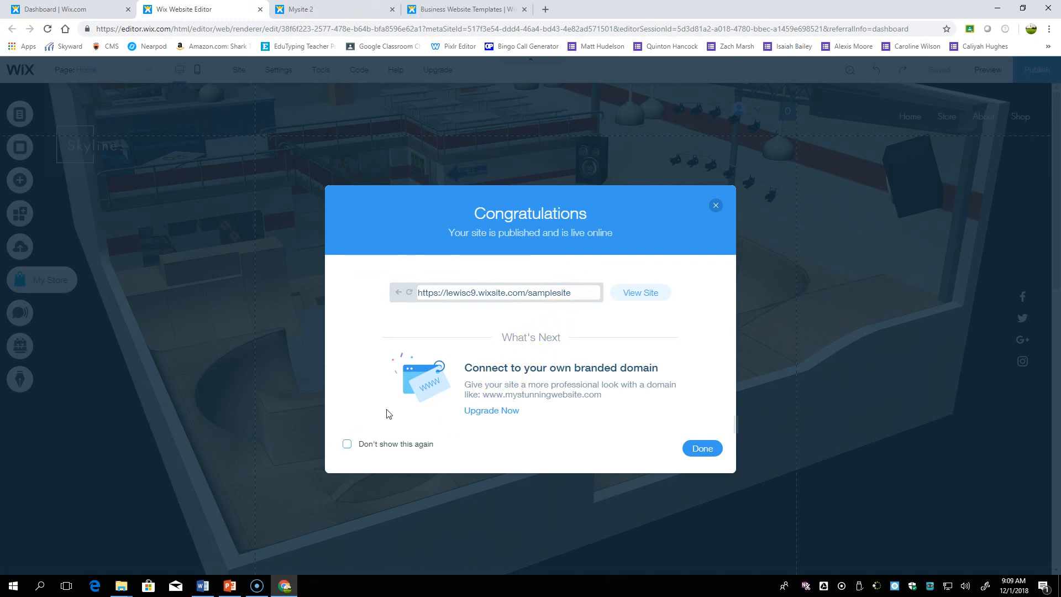
click(698, 450)
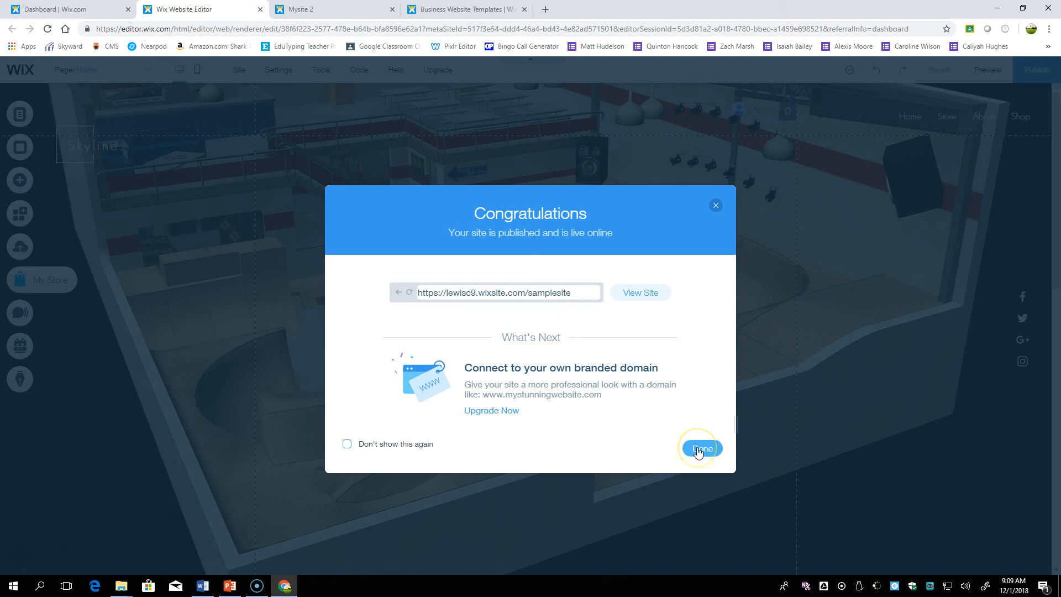
click(698, 449)
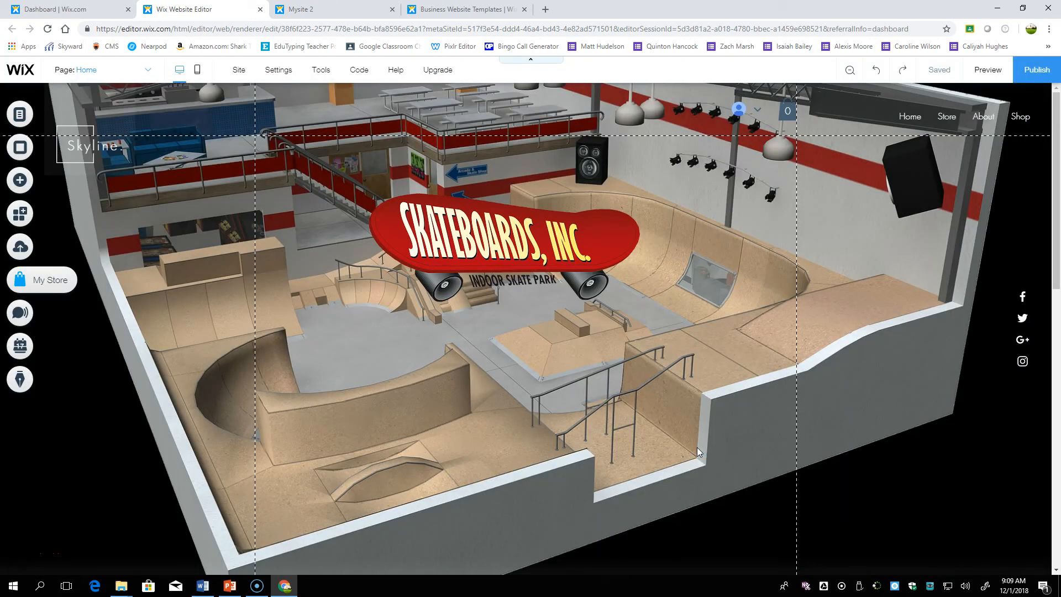